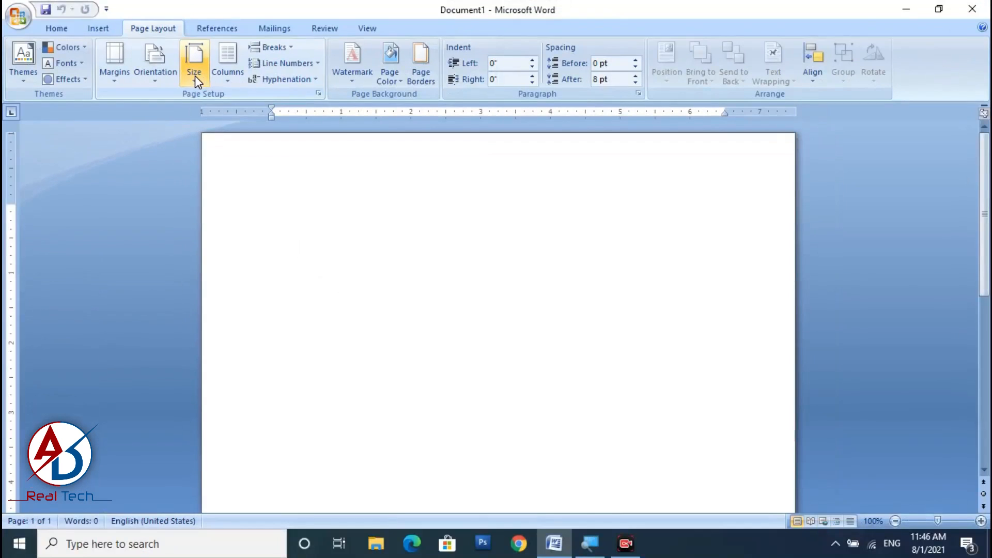
Set the page size to A4 and the margins to Narrow
{"action": "left_click", "coordinate": [186, 72]}
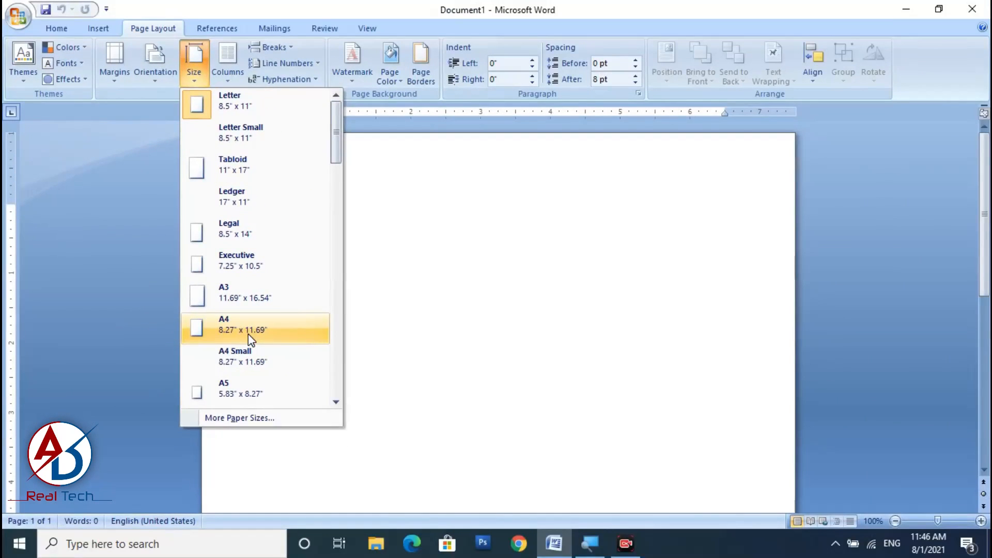
{"action": "left_click", "coordinate": [248, 334]}
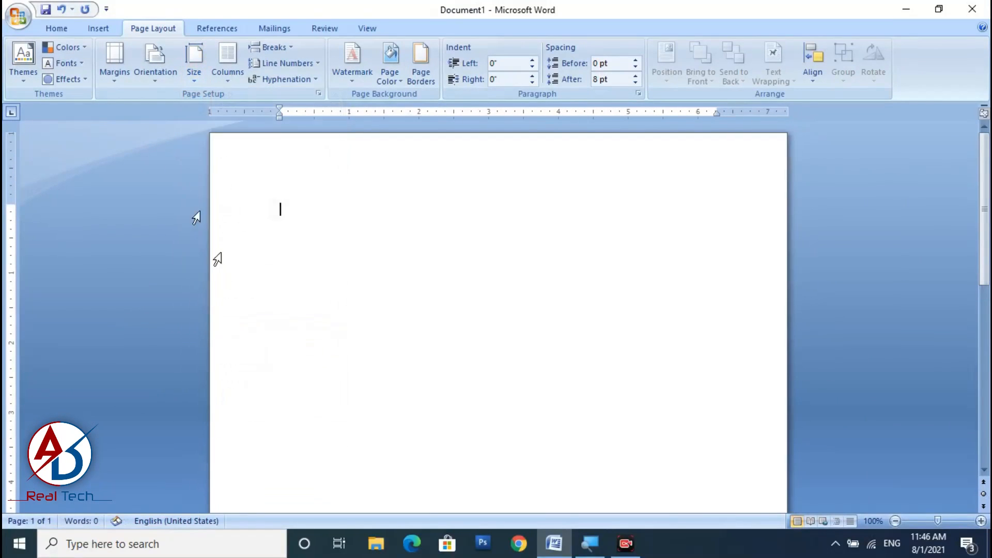
{"action": "left_click", "coordinate": [115, 62]}
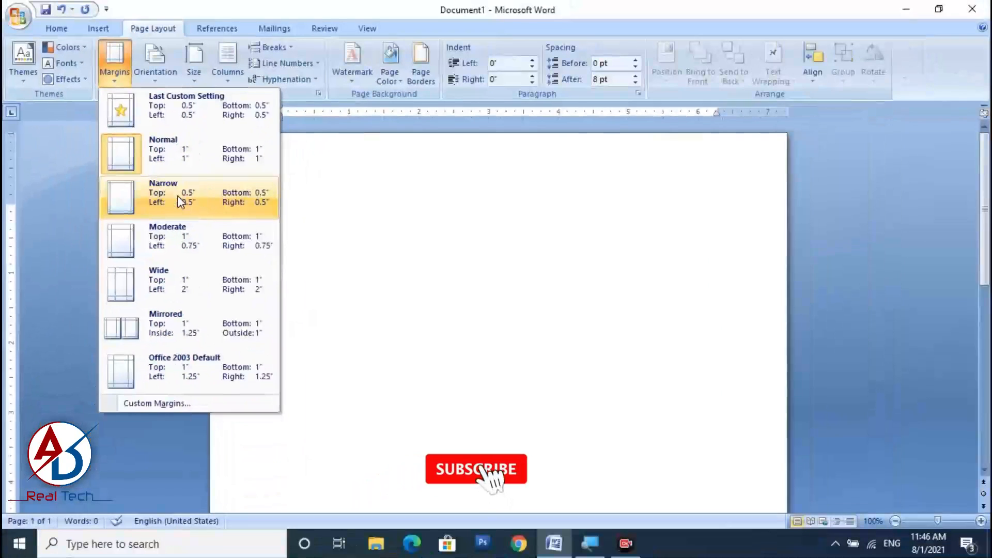
{"action": "left_click", "coordinate": [178, 197]}
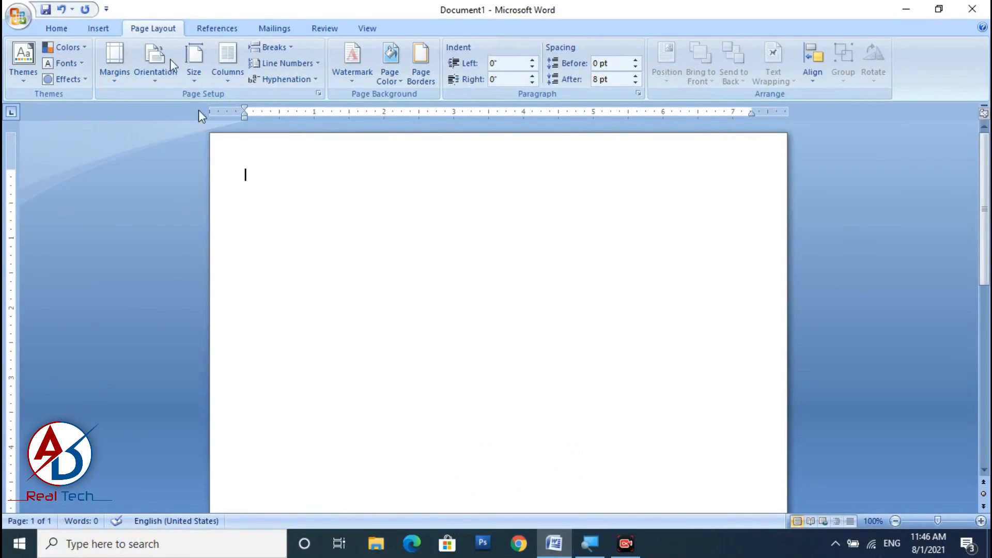
Draw a rectangle about 8.04" wide and 0.27" high across the page just below its upper edge
{"action": "left_click", "coordinate": [100, 31]}
{"action": "left_click", "coordinate": [224, 80]}
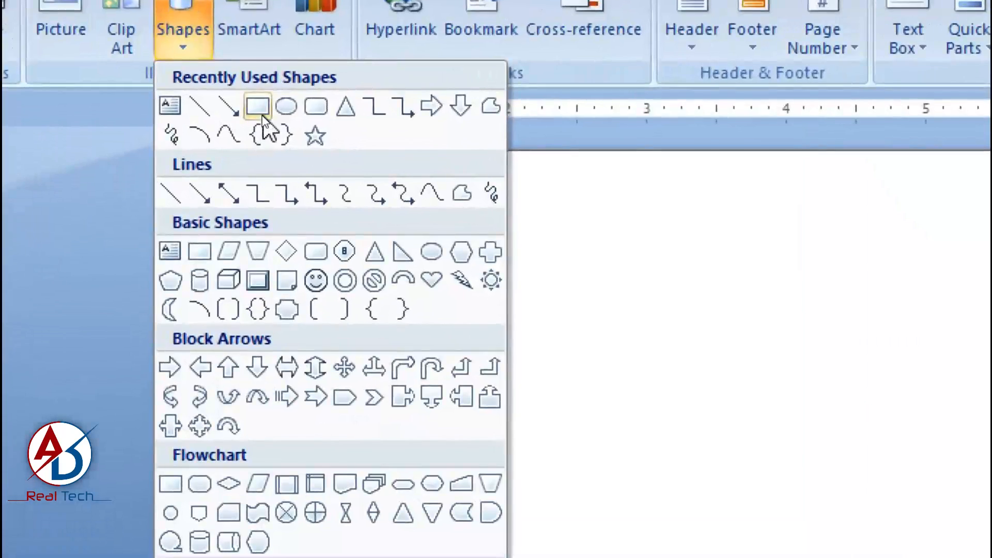
{"action": "left_click", "coordinate": [260, 112]}
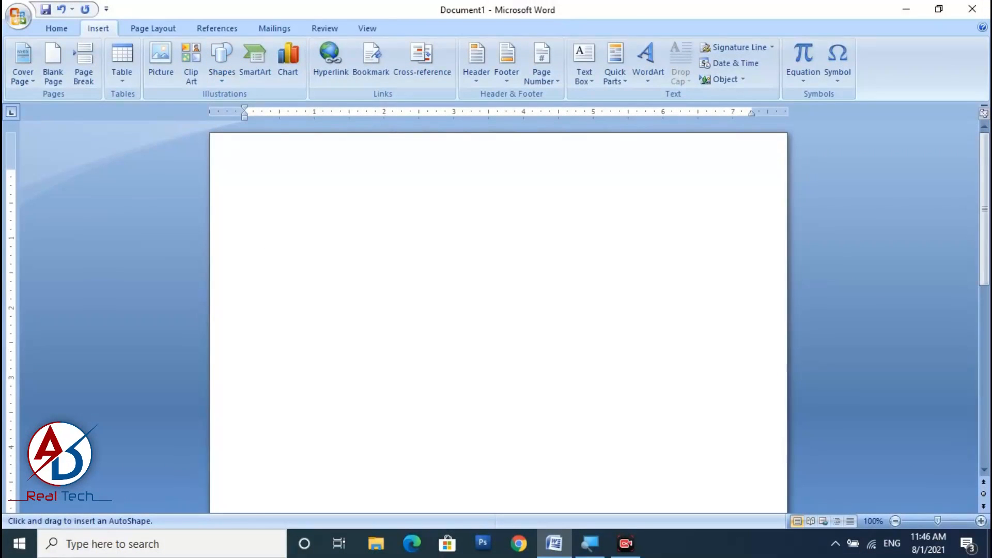
{"action": "mouse_move", "coordinate": [217, 141]}
{"action": "left_mouse_down"}
{"action": "mouse_move", "coordinate": [370, 164]}
{"action": "mouse_move", "coordinate": [724, 148]}
{"action": "mouse_move", "coordinate": [779, 160]}
{"action": "left_mouse_up"}
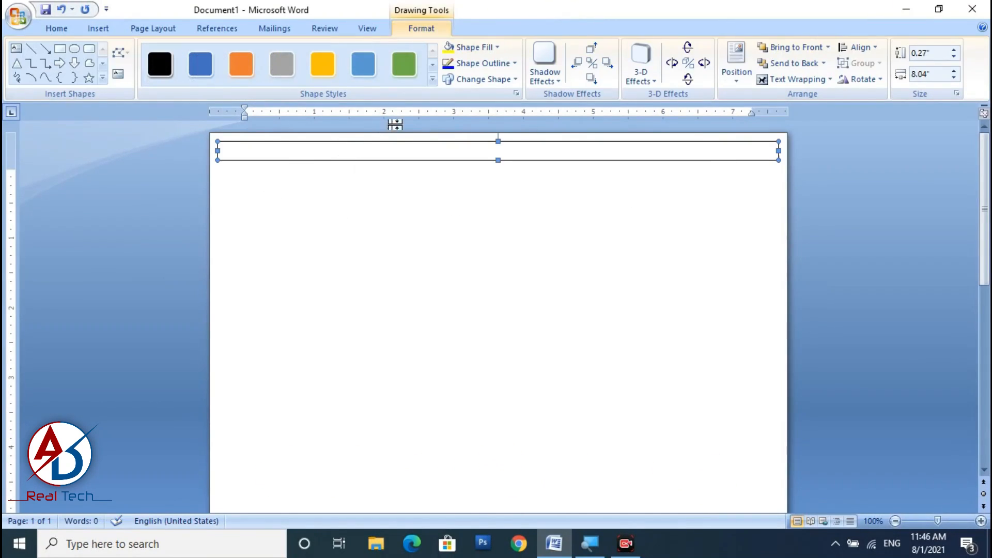
Fill the rectangle with standard light blue and remove its outline
{"action": "left_click", "coordinate": [471, 47]}
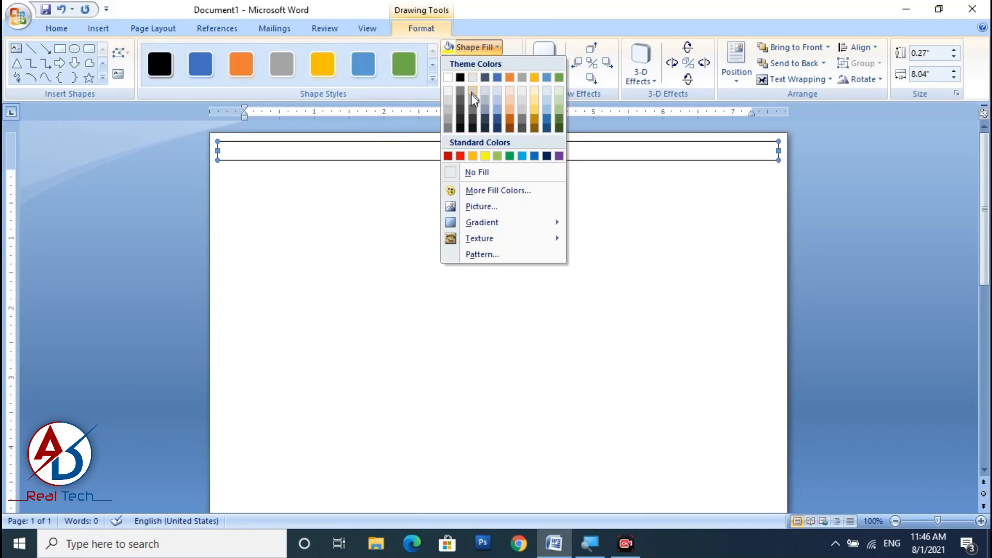
{"action": "left_click", "coordinate": [522, 156]}
{"action": "left_click", "coordinate": [485, 63]}
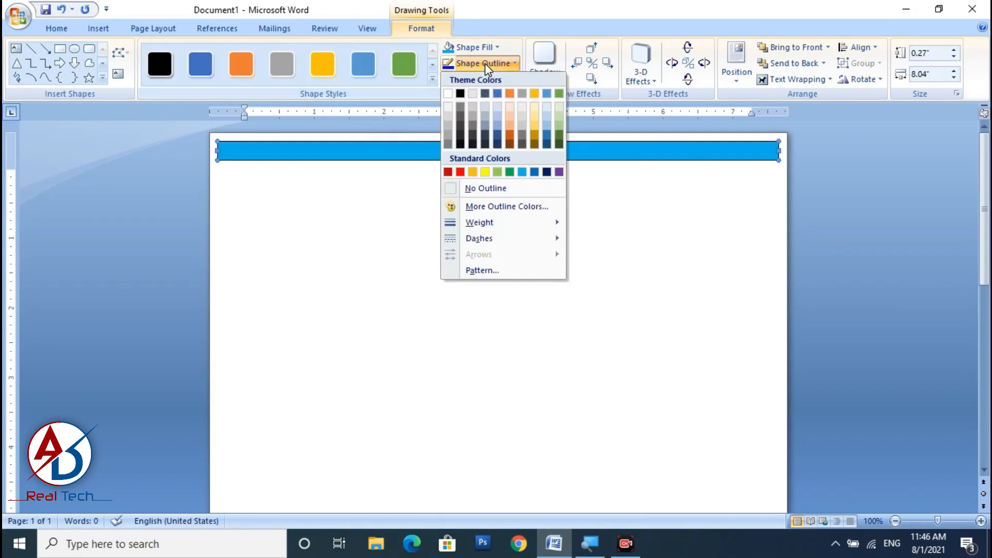
{"action": "left_click", "coordinate": [476, 188]}
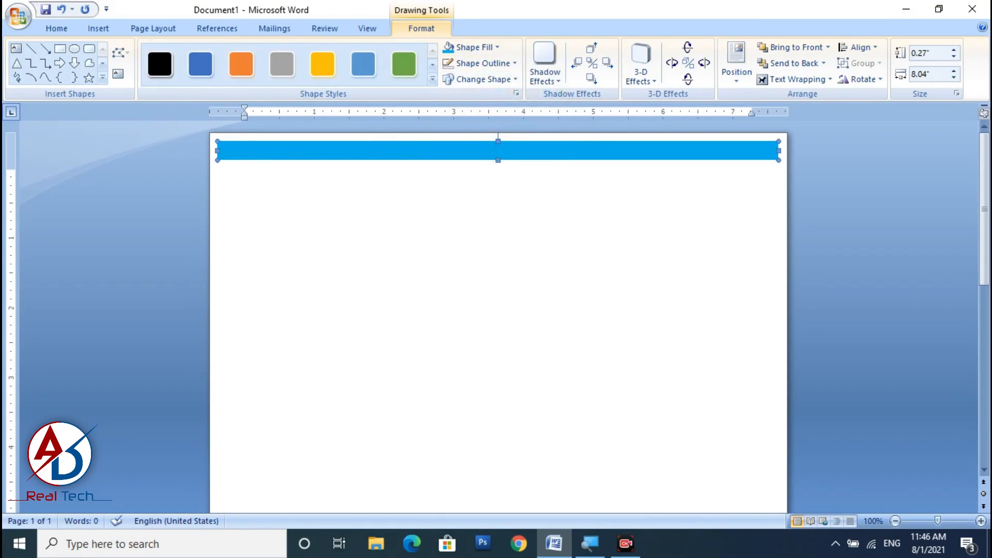
{"action": "scroll", "coordinate": [414, 327], "scroll_direction": "down", "scroll_amount": 1}
{"action": "left_click", "coordinate": [527, 266]}
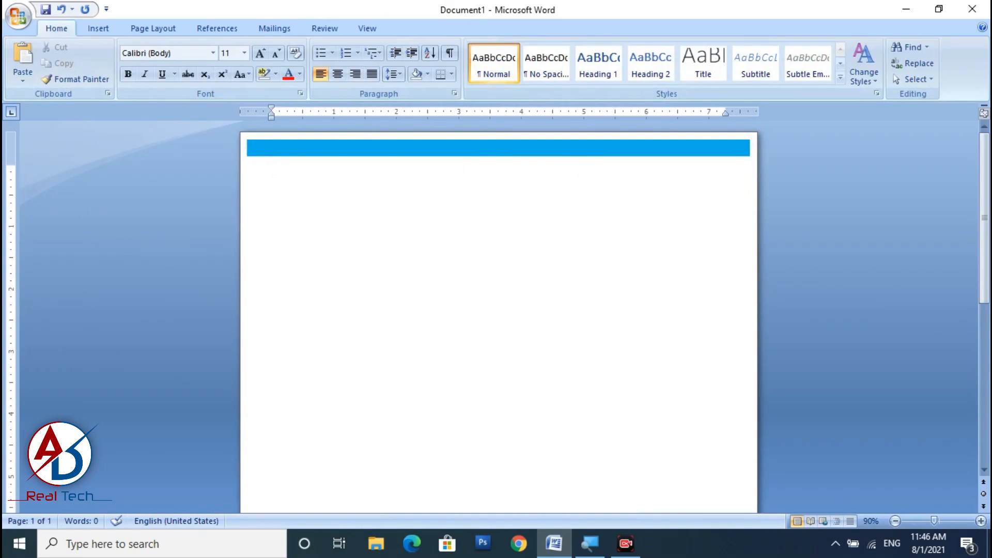
Draw a freeform with a slanted right edge over the bar's left end, about 2.64" wide and 0.65" high
{"action": "left_click", "coordinate": [474, 150]}
{"action": "left_click", "coordinate": [442, 193]}
{"action": "left_click", "coordinate": [332, 151]}
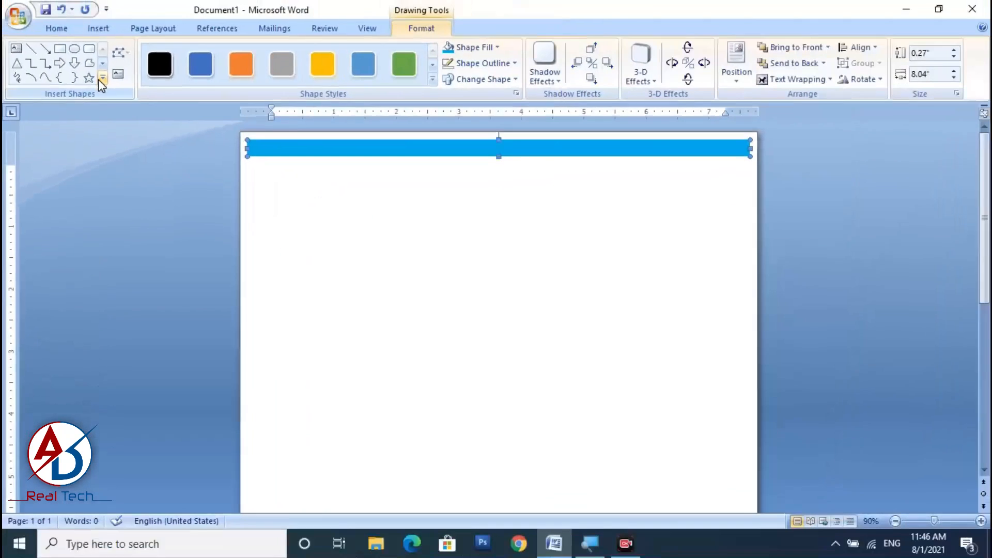
{"action": "left_click", "coordinate": [101, 78]}
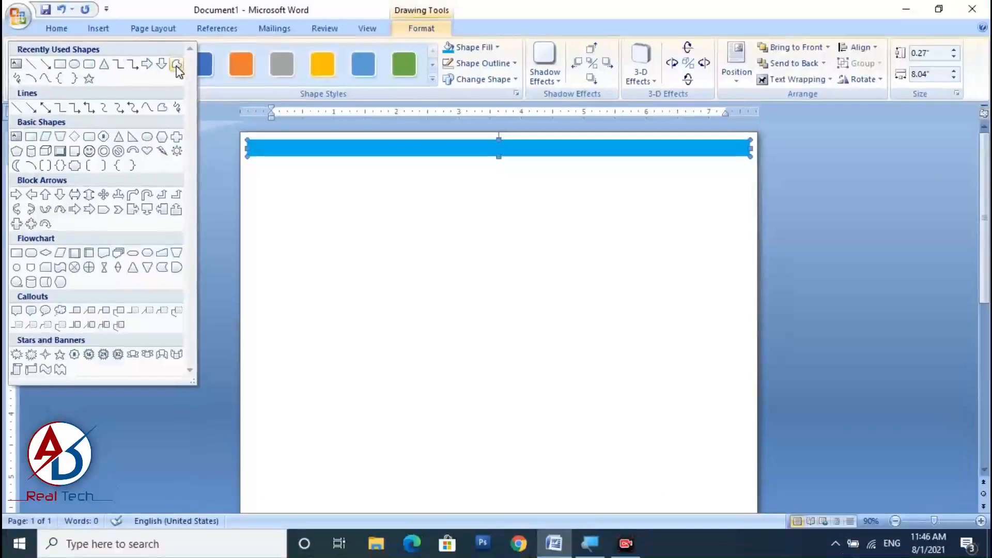
{"action": "left_click", "coordinate": [177, 66]}
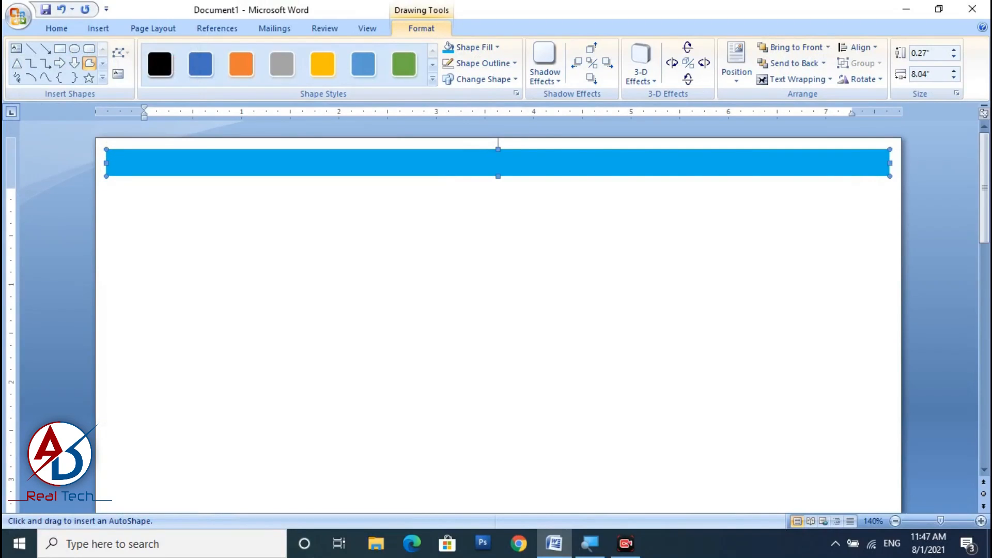
{"action": "left_click", "coordinate": [107, 149]}
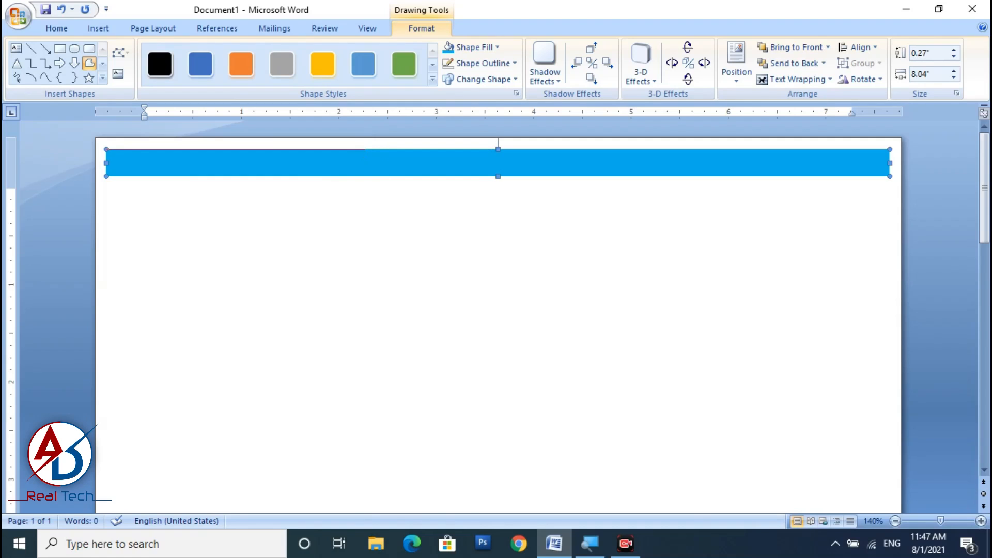
{"action": "left_click", "coordinate": [361, 149]}
{"action": "left_click", "coordinate": [213, 202]}
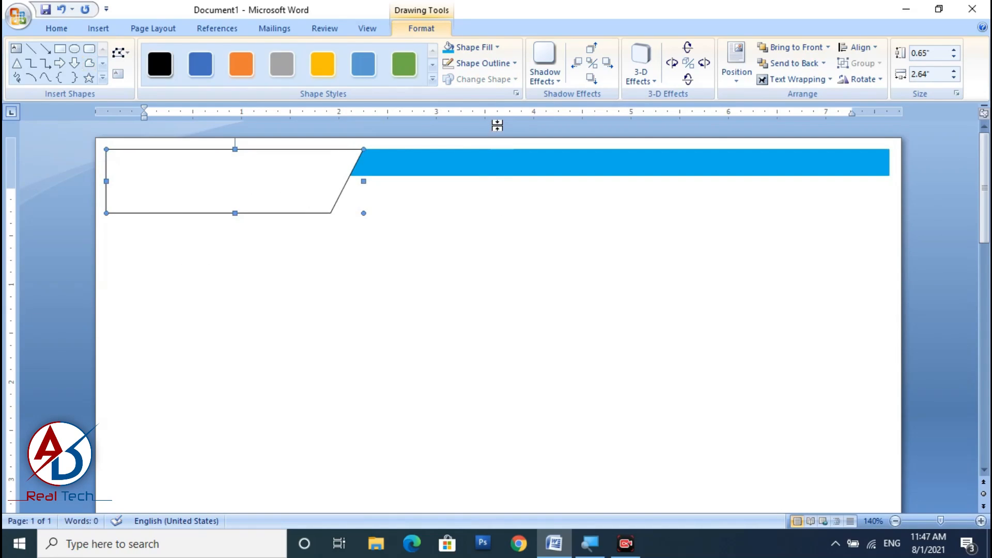
Fill the slanted freeform with standard blue and remove its outline
{"action": "left_click", "coordinate": [473, 47]}
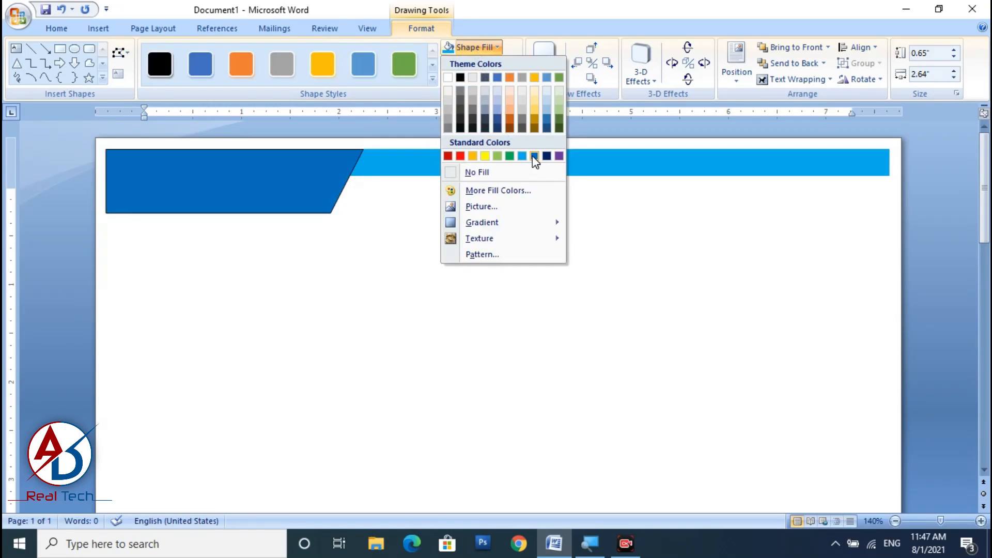
{"action": "left_click", "coordinate": [534, 156]}
{"action": "left_click", "coordinate": [474, 64]}
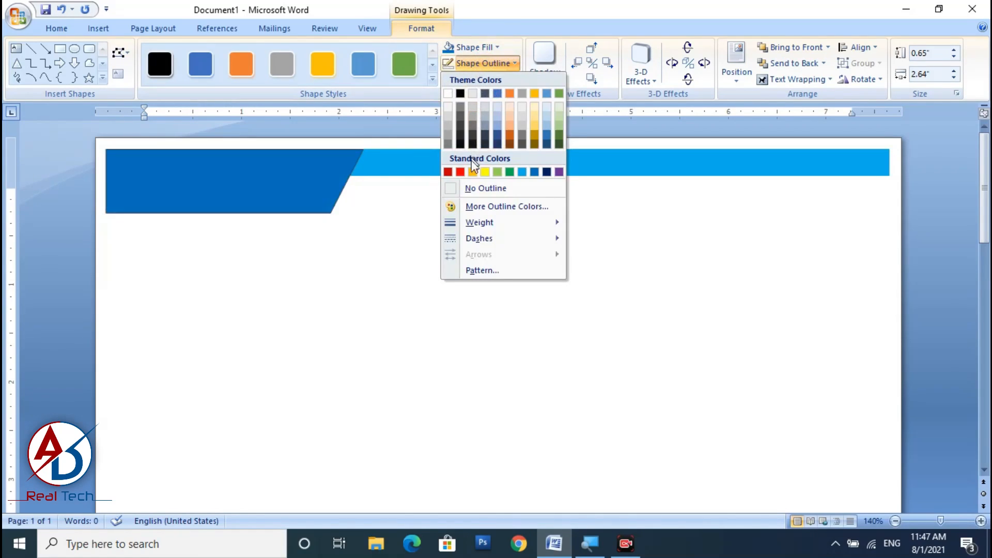
{"action": "left_click", "coordinate": [479, 190]}
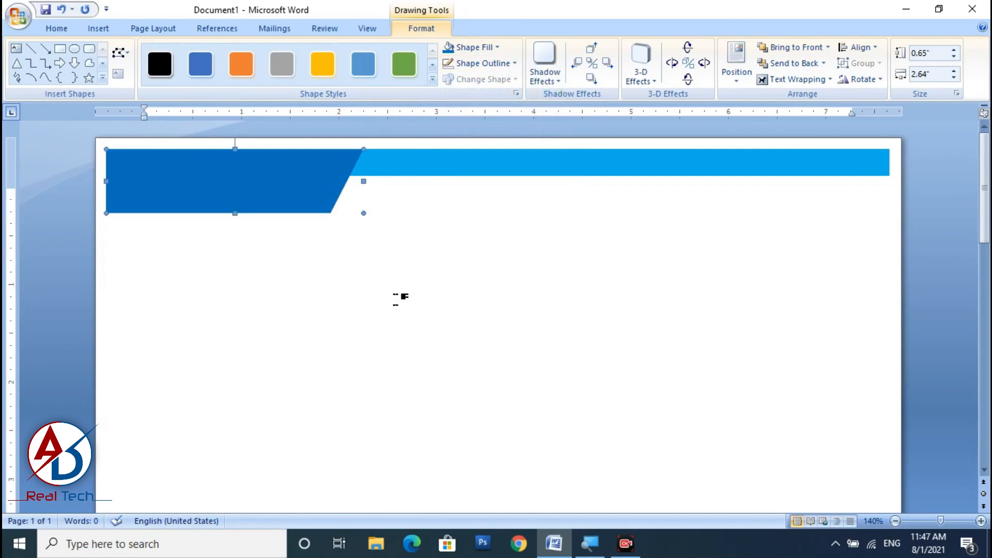
Group the dark blue freeform and the light blue bar into one header object
{"action": "scroll", "coordinate": [400, 298], "scroll_direction": "down", "scroll_amount": 8}
{"action": "scroll", "coordinate": [400, 347], "scroll_direction": "down", "scroll_amount": 2}
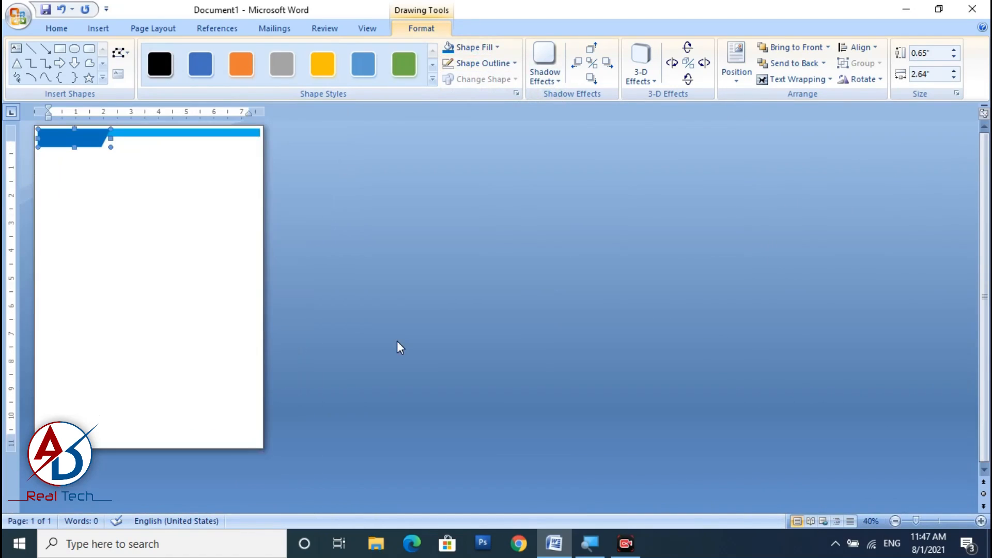
{"action": "scroll", "coordinate": [399, 347], "scroll_direction": "up", "scroll_amount": 1}
{"action": "left_click", "coordinate": [292, 303]}
{"action": "scroll", "coordinate": [292, 303], "scroll_direction": "up", "scroll_amount": 4}
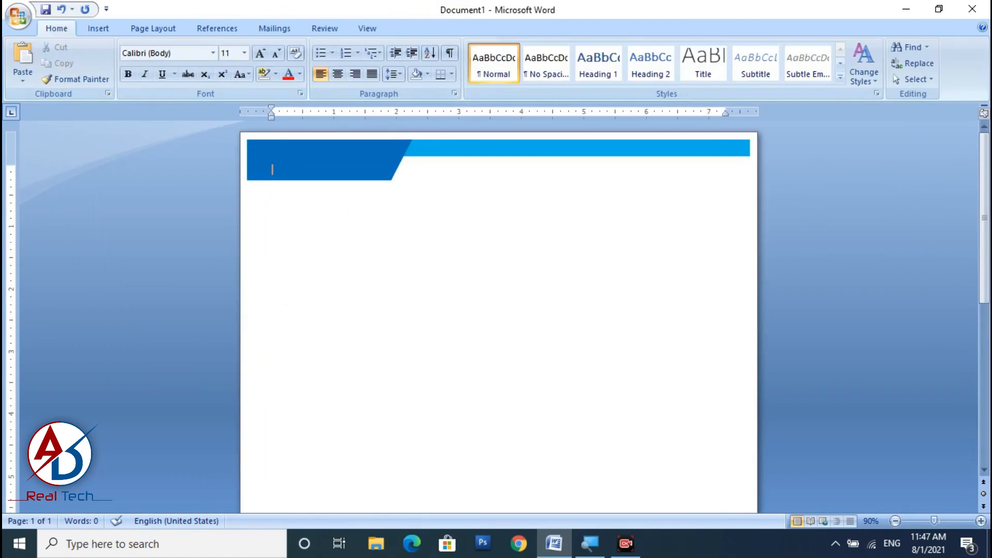
{"action": "left_click", "coordinate": [370, 166]}
{"action": "left_click", "coordinate": [494, 150], "text": "shift"}
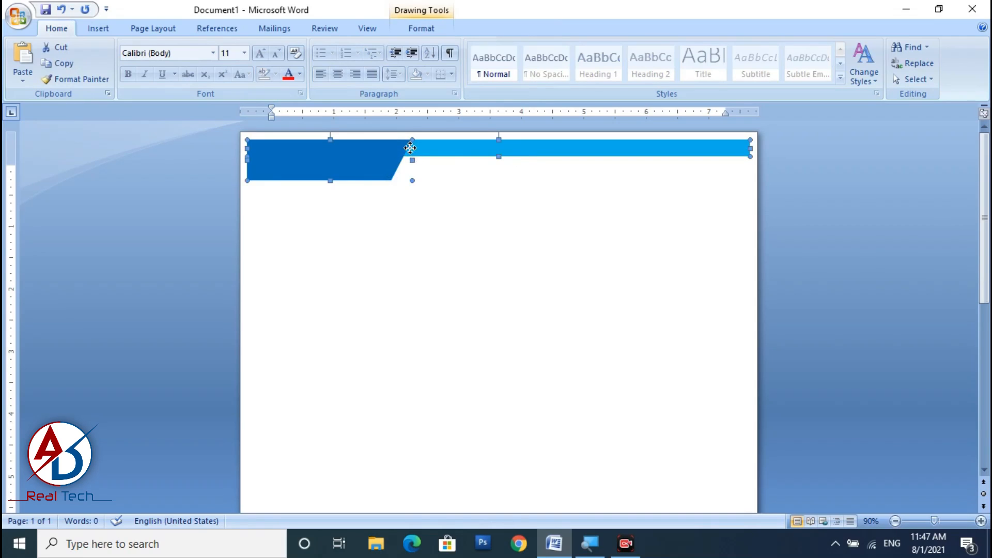
{"action": "right_click", "coordinate": [411, 149]}
{"action": "mouse_move", "coordinate": [512, 213]}
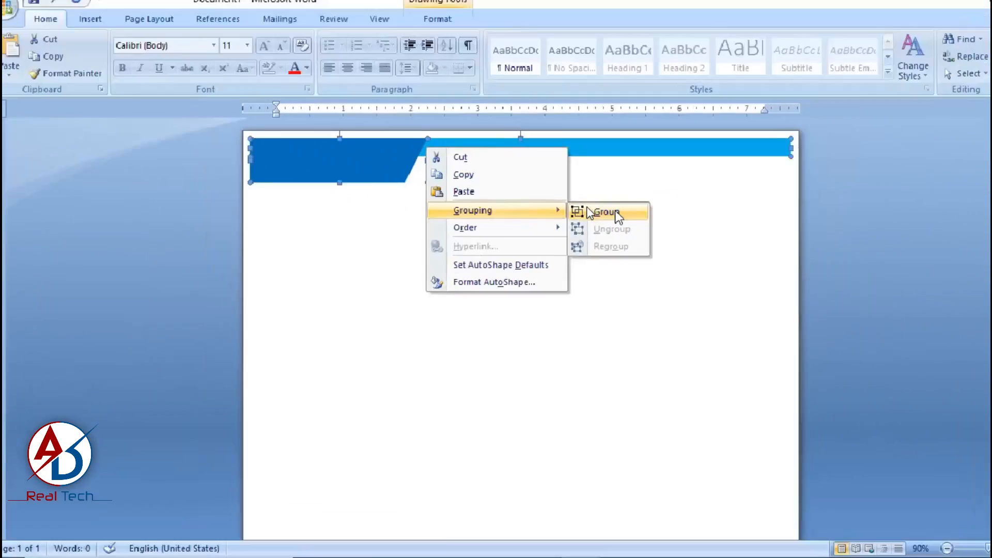
{"action": "left_click", "coordinate": [559, 207]}
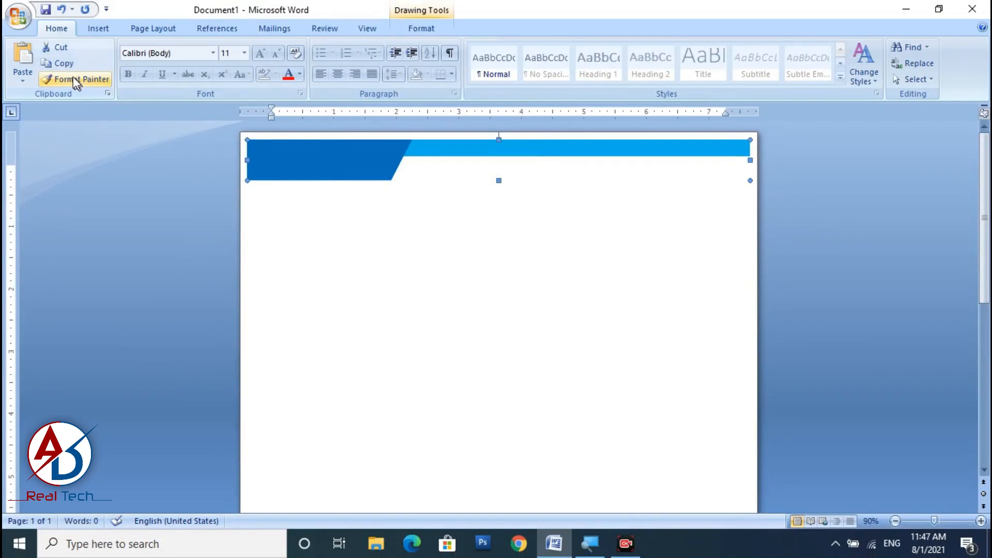
Duplicate the header group and place the copy a little below the original
{"action": "left_click", "coordinate": [62, 63]}
{"action": "left_click", "coordinate": [23, 62]}
{"action": "left_click_drag", "start_coordinate": [327, 172], "coordinate": [318, 228]}
{"action": "left_click", "coordinate": [409, 259]}
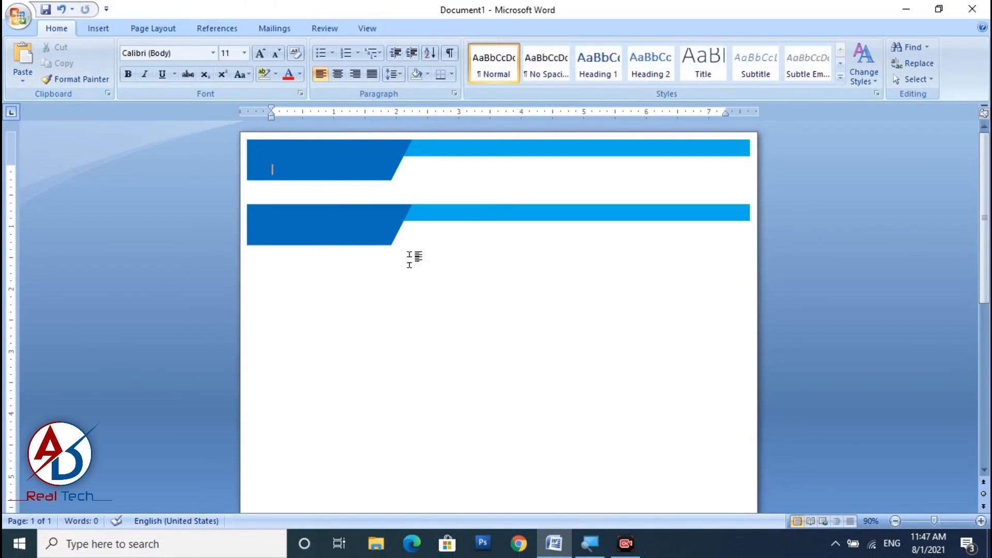
Flip the copied header group both horizontally and vertically
{"action": "left_click", "coordinate": [455, 215]}
{"action": "left_click", "coordinate": [421, 28]}
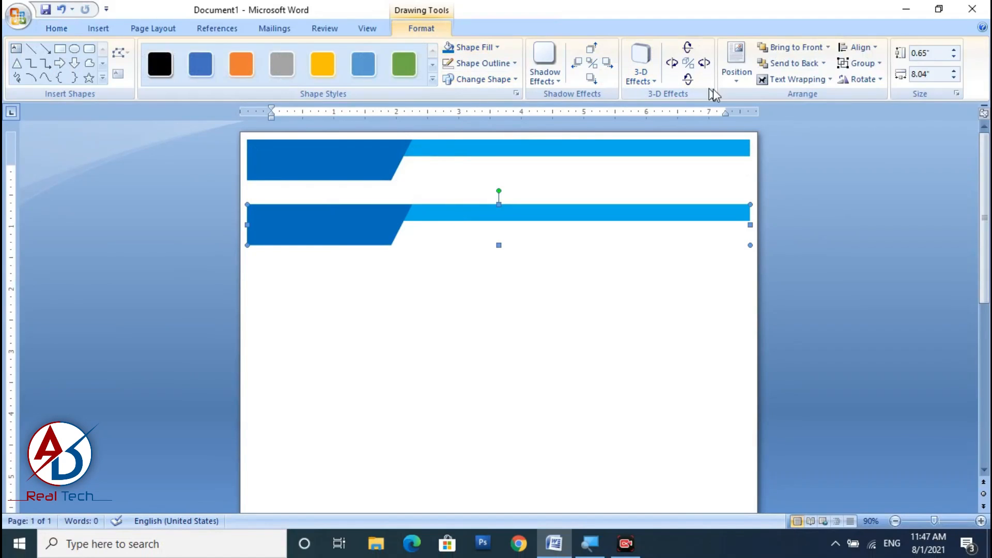
{"action": "left_click", "coordinate": [874, 79]}
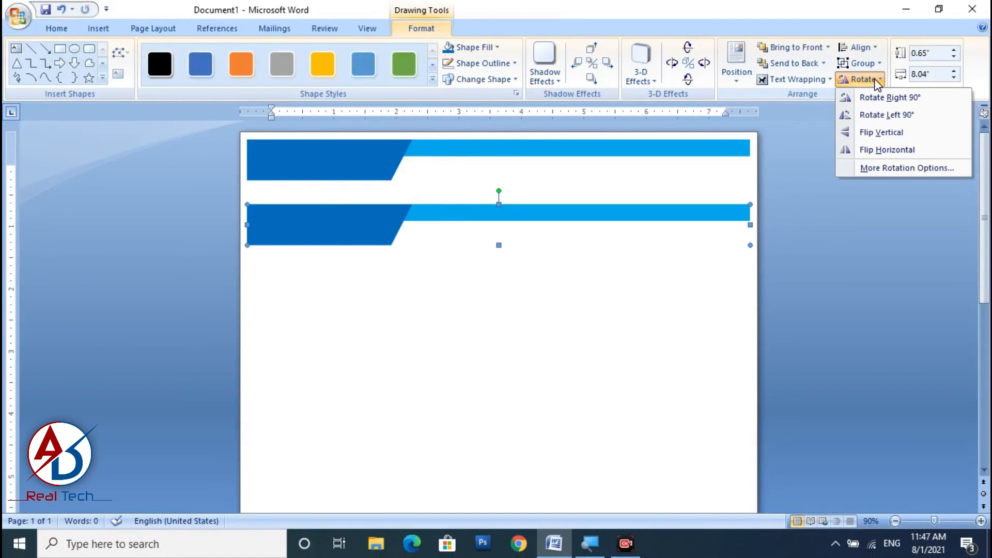
{"action": "left_click", "coordinate": [889, 149]}
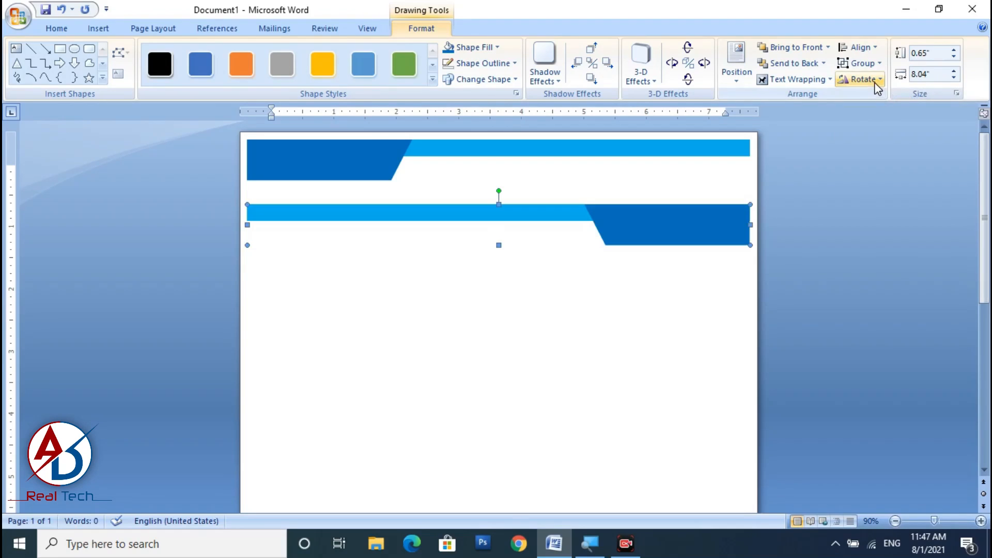
{"action": "left_click", "coordinate": [878, 82]}
{"action": "left_click", "coordinate": [883, 131]}
Move the flipped copy down to the lower edge of the page as a footer
{"action": "scroll", "coordinate": [537, 357], "scroll_direction": "down", "scroll_amount": 3}
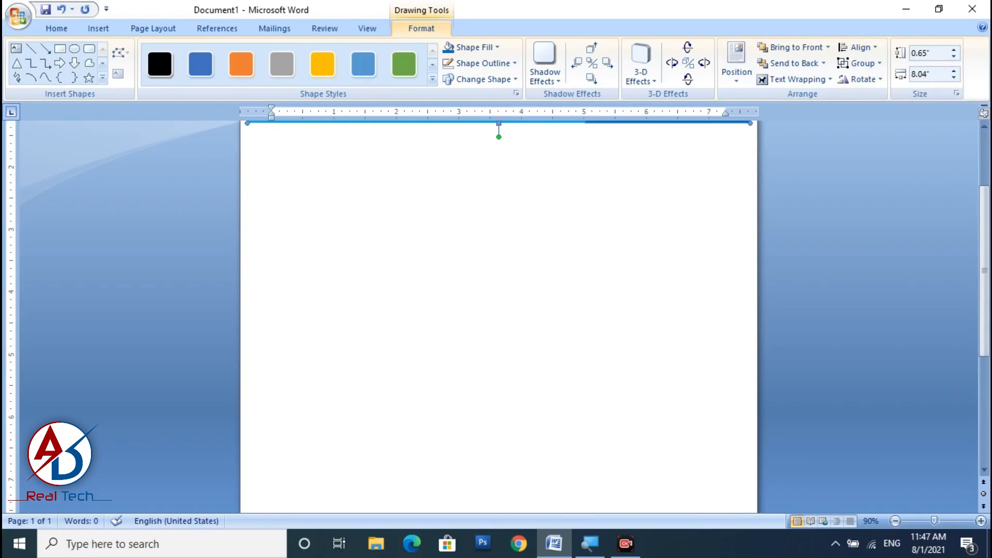
{"action": "scroll", "coordinate": [512, 381], "scroll_direction": "down", "scroll_amount": 5, "text": "ctrl"}
{"action": "left_click_drag", "start_coordinate": [245, 162], "coordinate": [242, 432]}
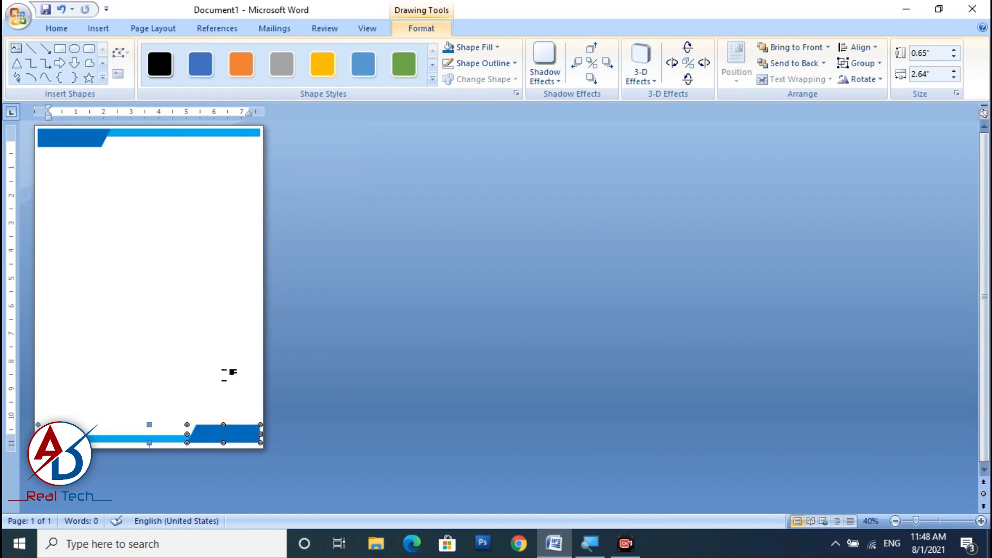
Nudge the original header group slightly down from the page's upper edge
{"action": "left_click", "coordinate": [136, 146]}
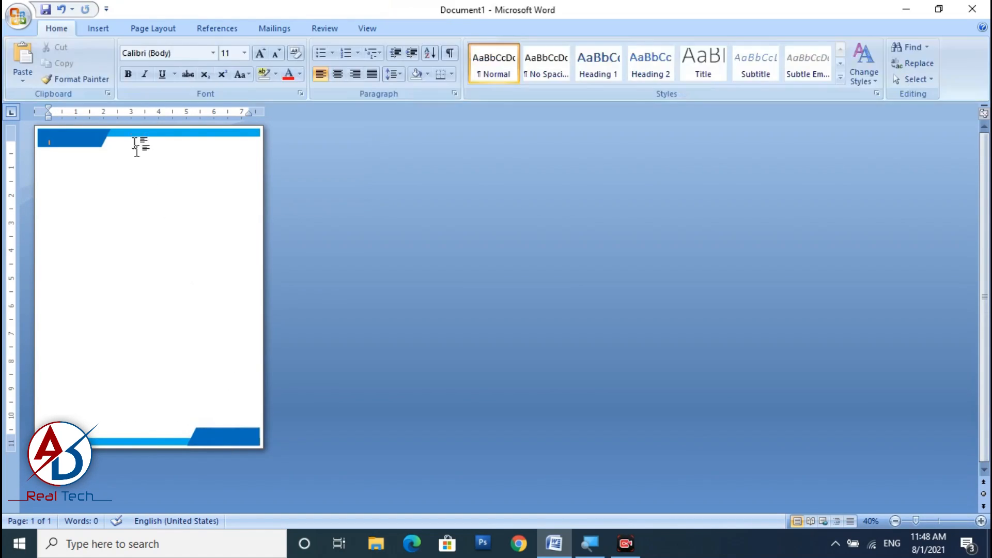
{"action": "key", "text": "Down"}
{"action": "left_click", "coordinate": [215, 291]}
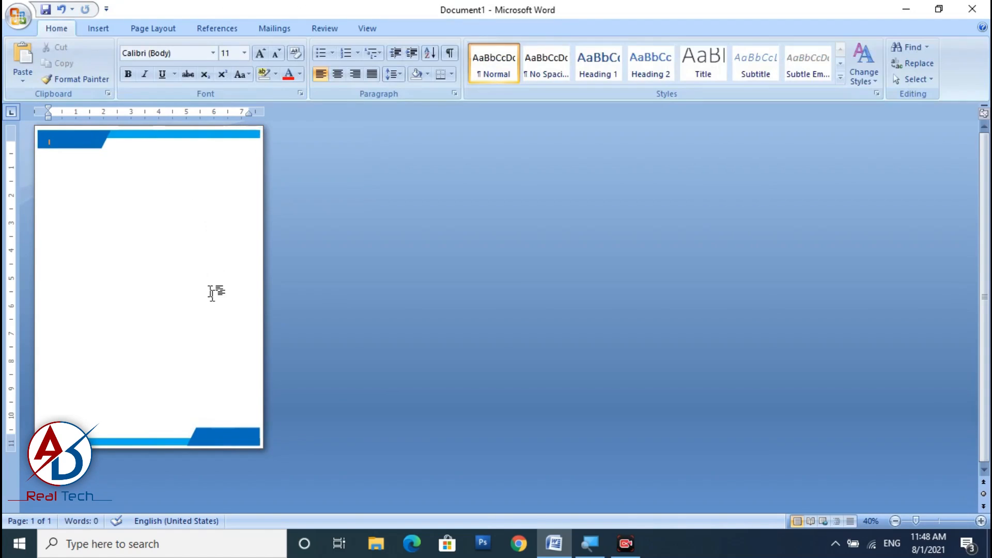
{"action": "scroll", "coordinate": [222, 301], "scroll_direction": "up", "scroll_amount": 5}
{"action": "left_click", "coordinate": [364, 185]}
{"action": "key", "text": "Up"}
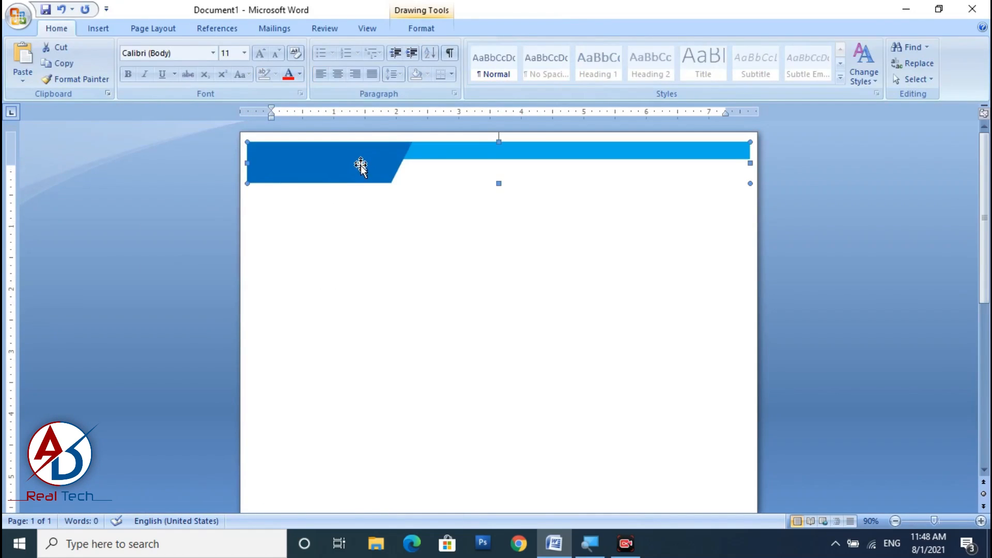
{"action": "left_click", "coordinate": [388, 285]}
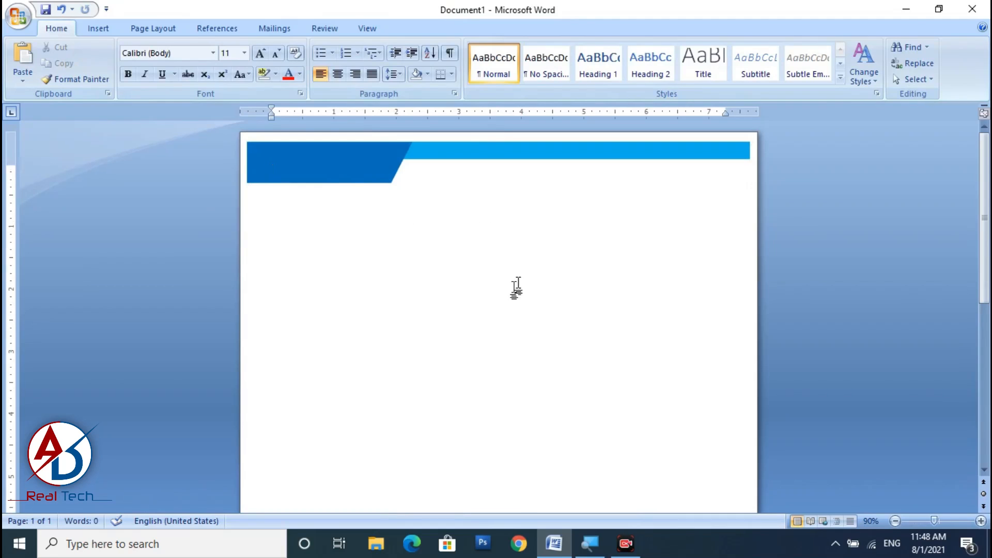
{"action": "scroll", "coordinate": [403, 321], "scroll_direction": "down", "scroll_amount": 4}
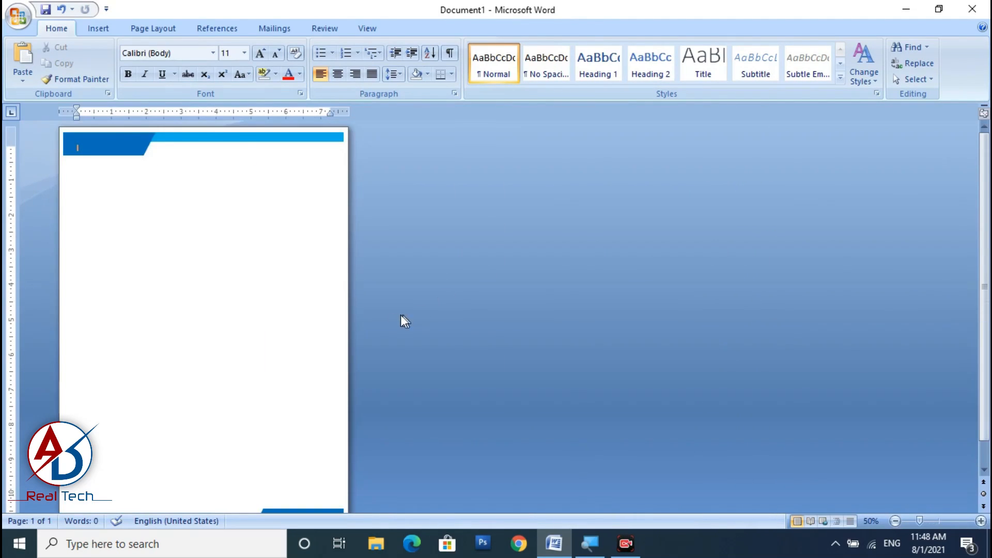
Insert the picture "chef-restaurant-logo-design-vector copy" from the Desktop folder into the page
{"action": "scroll", "coordinate": [403, 320], "scroll_direction": "up", "scroll_amount": 3}
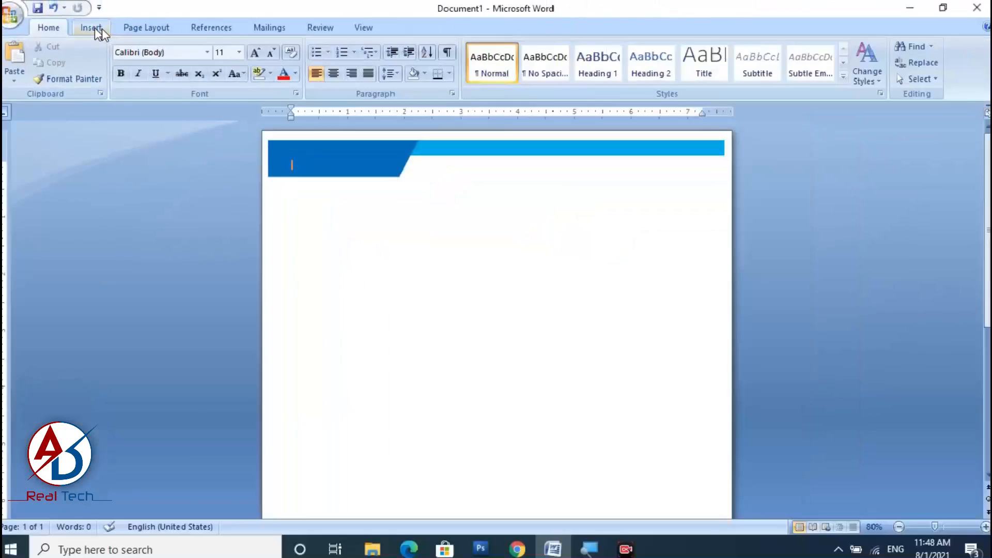
{"action": "left_click", "coordinate": [102, 29]}
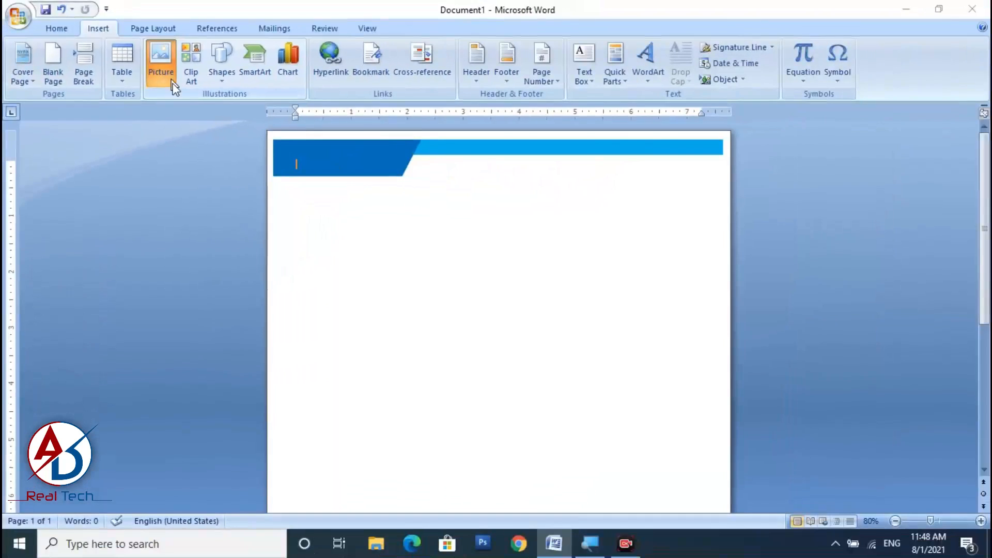
{"action": "left_click", "coordinate": [164, 72]}
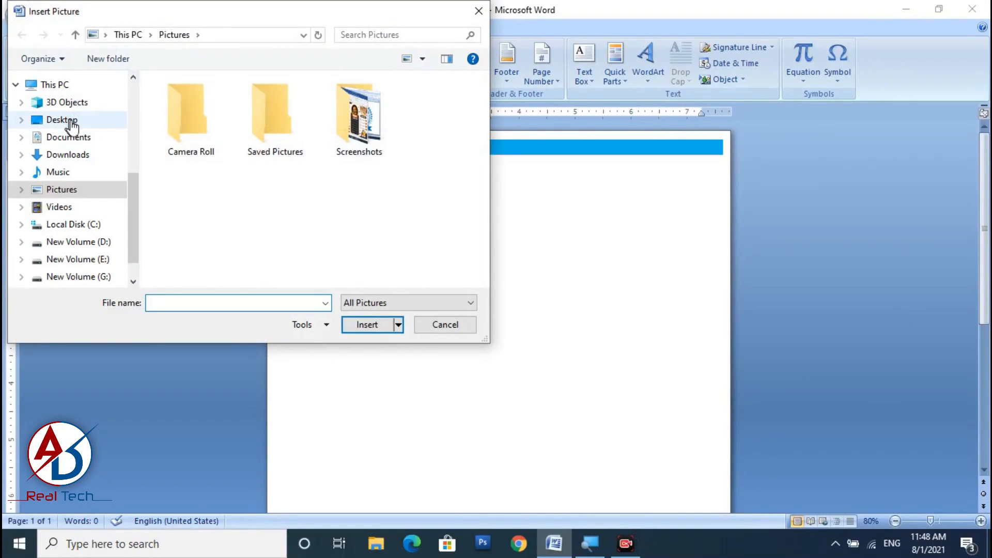
{"action": "left_click", "coordinate": [73, 124]}
{"action": "left_click_drag", "start_coordinate": [473, 111], "coordinate": [470, 164]}
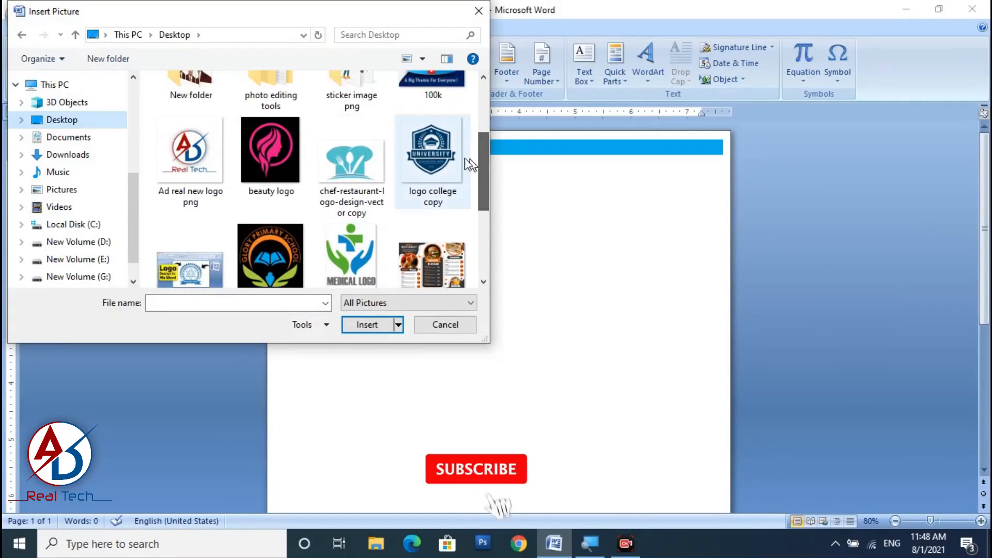
{"action": "left_click", "coordinate": [341, 159]}
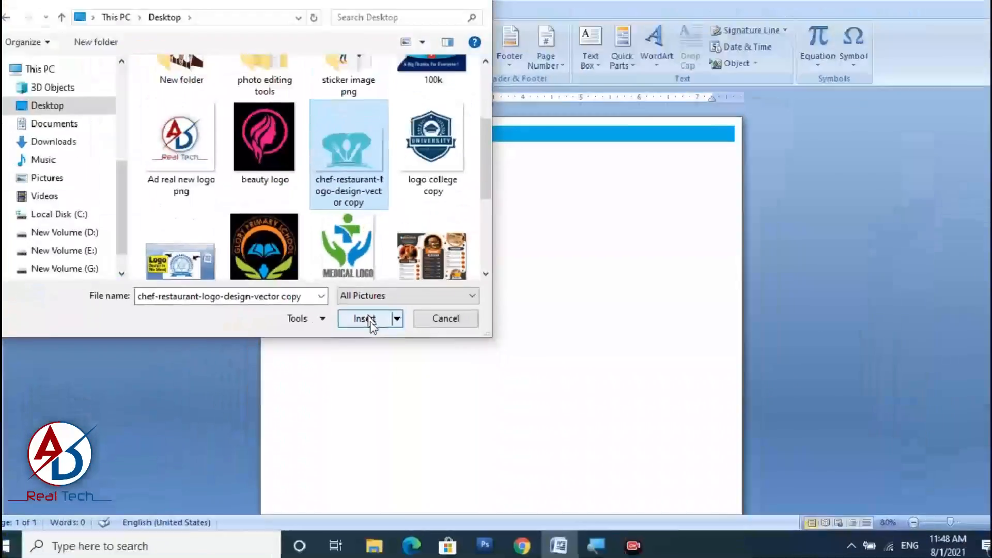
{"action": "left_click", "coordinate": [368, 324]}
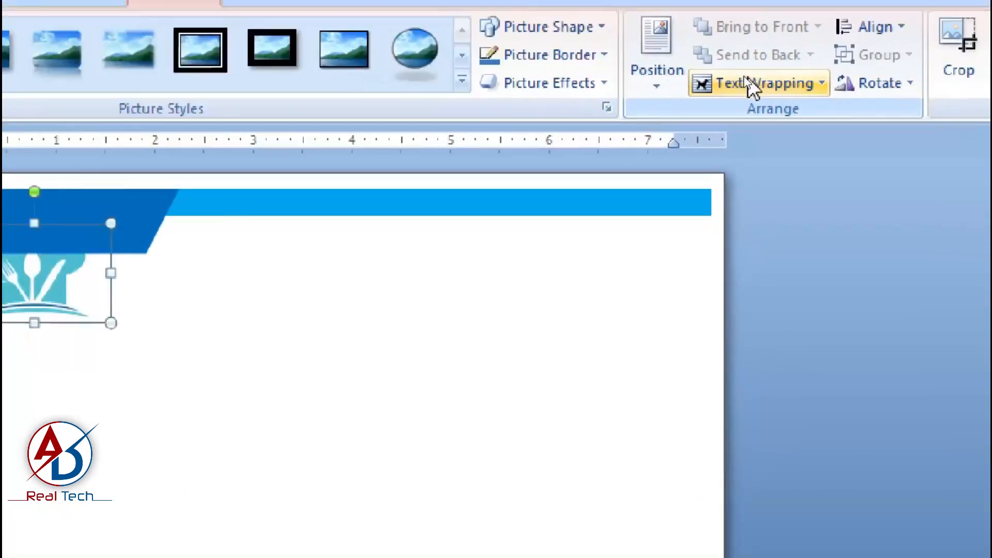
Set the logo's text wrapping to In Front of Text and center it horizontally just below the header graphic
{"action": "left_click", "coordinate": [739, 78]}
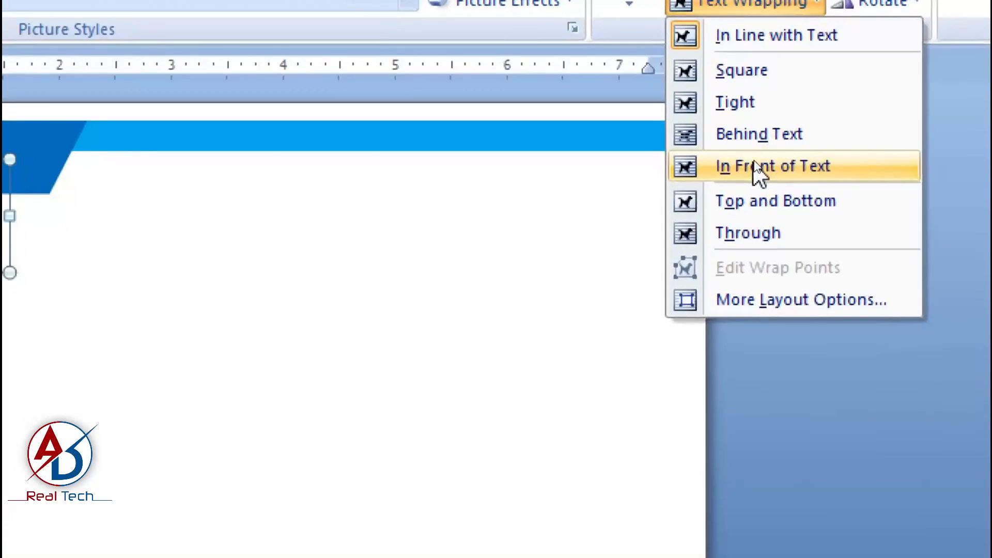
{"action": "left_click", "coordinate": [757, 164]}
{"action": "left_click_drag", "start_coordinate": [338, 199], "coordinate": [486, 220]}
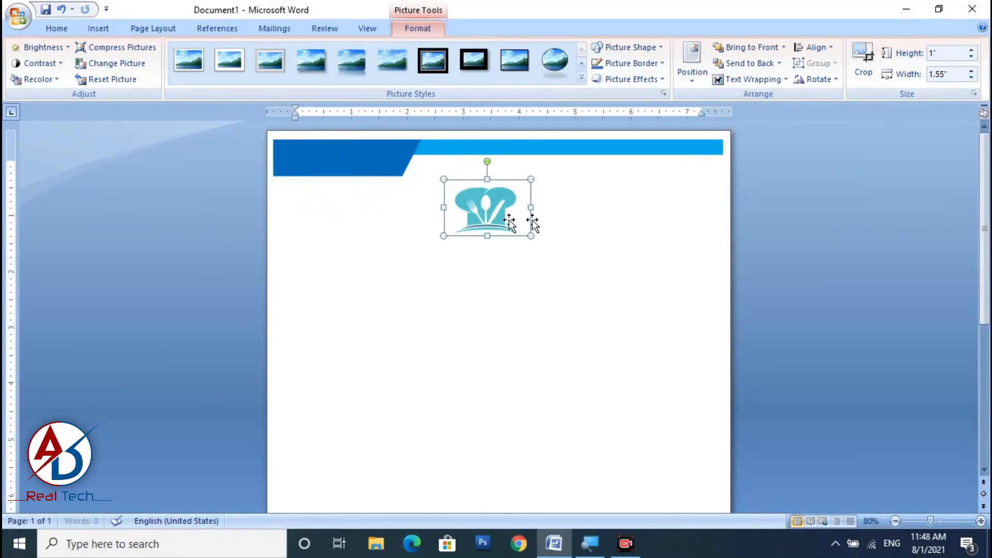
{"action": "left_click", "coordinate": [826, 50]}
{"action": "left_click", "coordinate": [836, 81]}
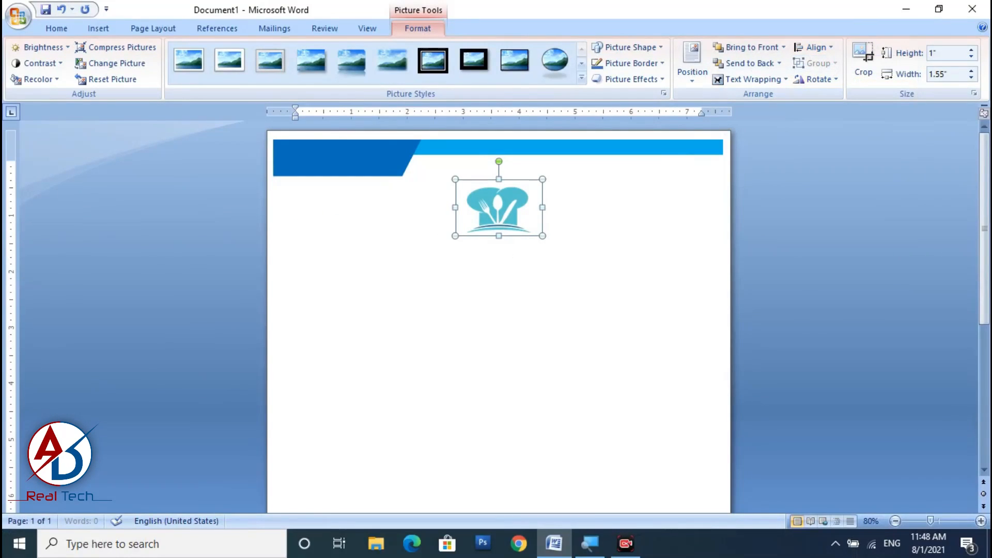
Enlarge the chef logo slightly and shift it up closer to the header graphic, keeping it centered
{"action": "left_click", "coordinate": [517, 251]}
{"action": "left_click", "coordinate": [503, 222]}
{"action": "left_click_drag", "start_coordinate": [542, 236], "coordinate": [524, 211]}
{"action": "left_click", "coordinate": [384, 337]}
Draw a text box about 6.81" wide and 0.99" high directly below the logo
{"action": "scroll", "coordinate": [383, 338], "scroll_direction": "down", "scroll_amount": 5}
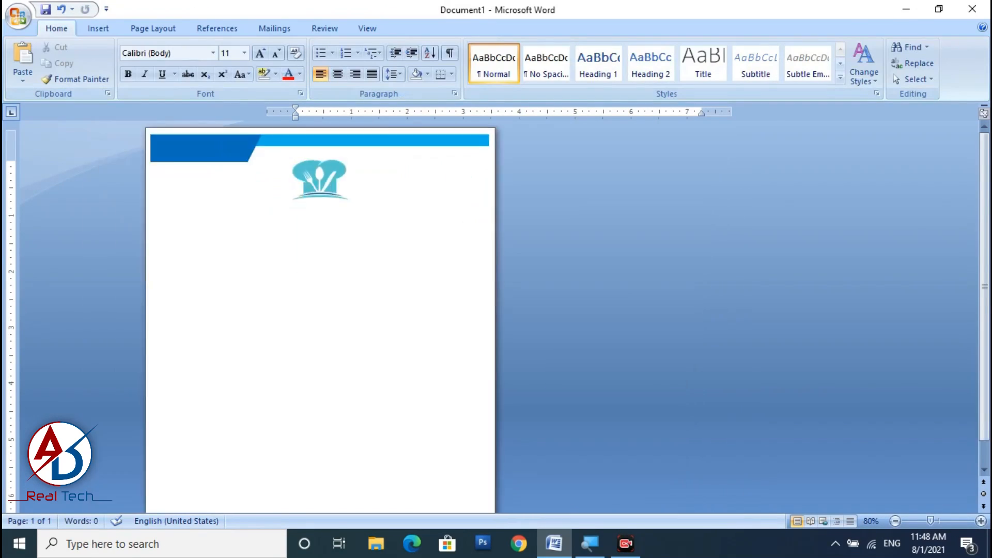
{"action": "scroll", "coordinate": [385, 341], "scroll_direction": "up", "scroll_amount": 5}
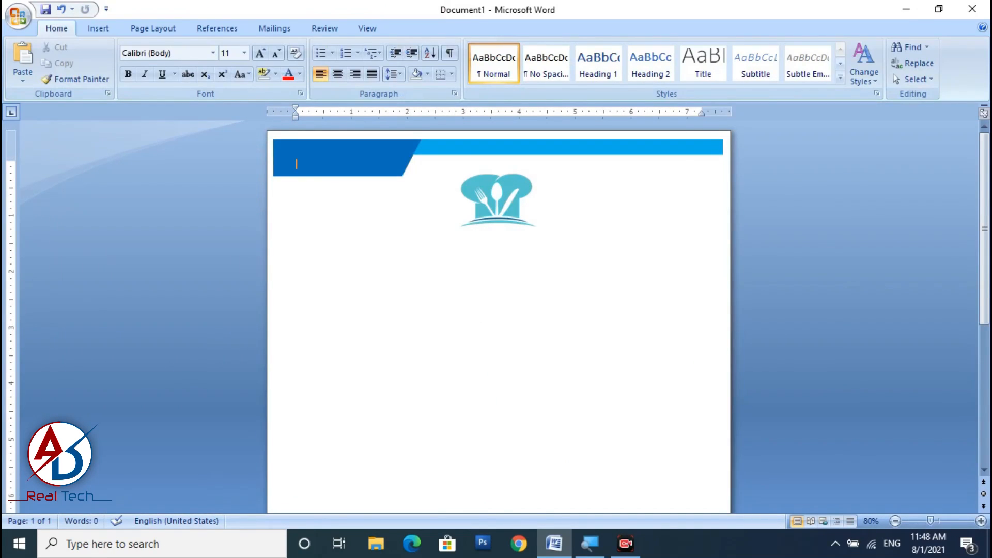
{"action": "scroll", "coordinate": [499, 321], "scroll_direction": "down", "scroll_amount": 1}
{"action": "scroll", "coordinate": [498, 320], "scroll_direction": "up", "scroll_amount": 2}
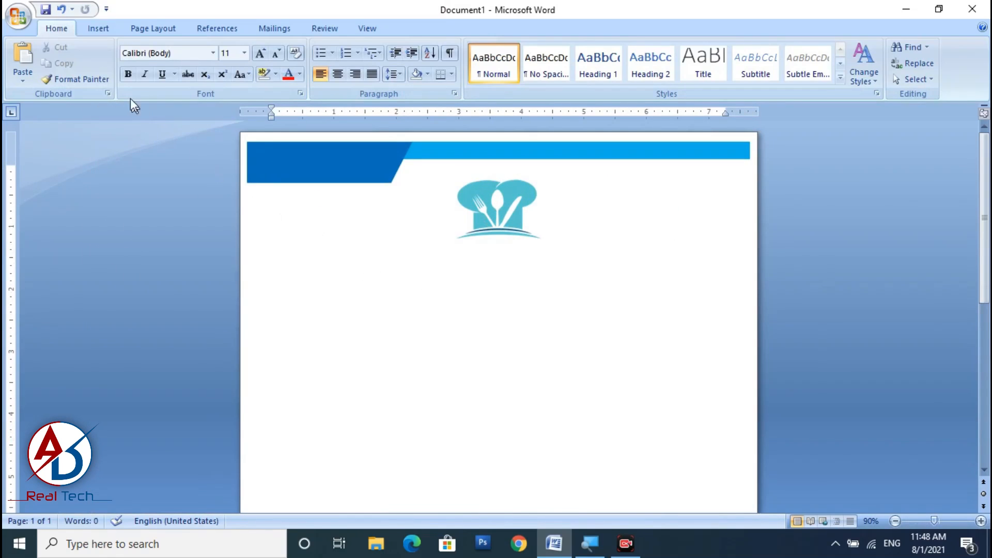
{"action": "left_click", "coordinate": [94, 32]}
{"action": "left_click", "coordinate": [228, 78]}
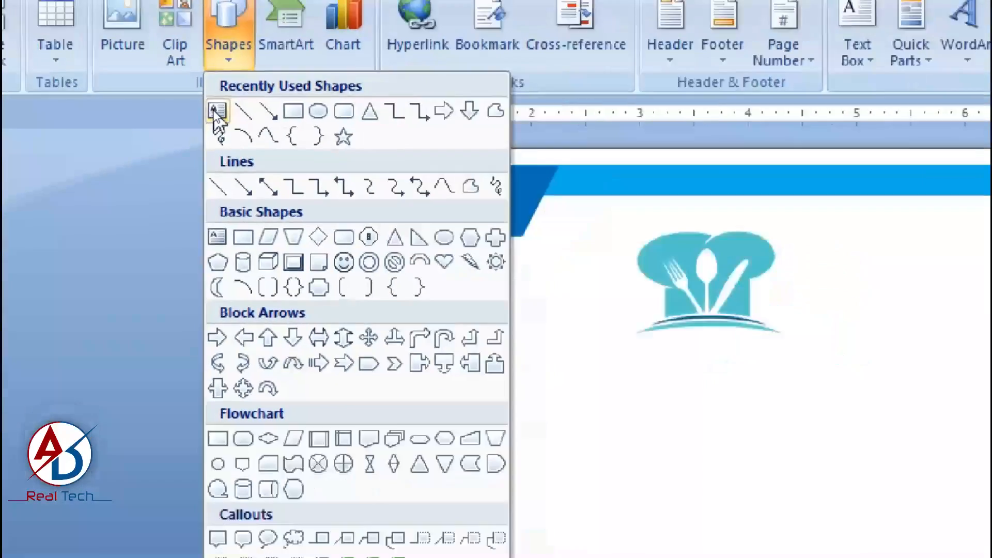
{"action": "left_click", "coordinate": [215, 110]}
{"action": "left_click_drag", "start_coordinate": [286, 246], "coordinate": [713, 309]}
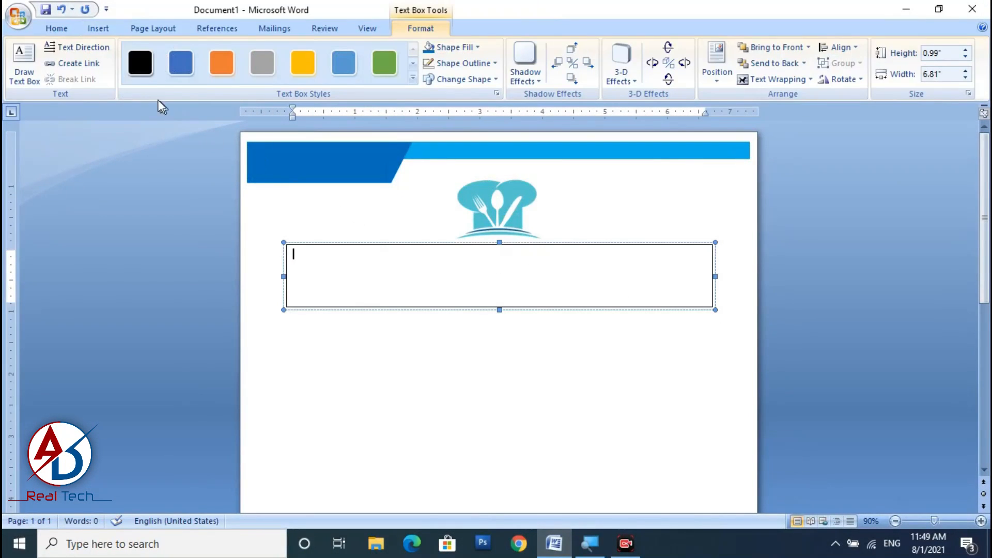
Enter the title "RESTAURANT NAME HERE" in the text box, centered, with the No Spacing style and font size 26
{"action": "left_click", "coordinate": [54, 28]}
{"action": "left_click", "coordinate": [546, 62]}
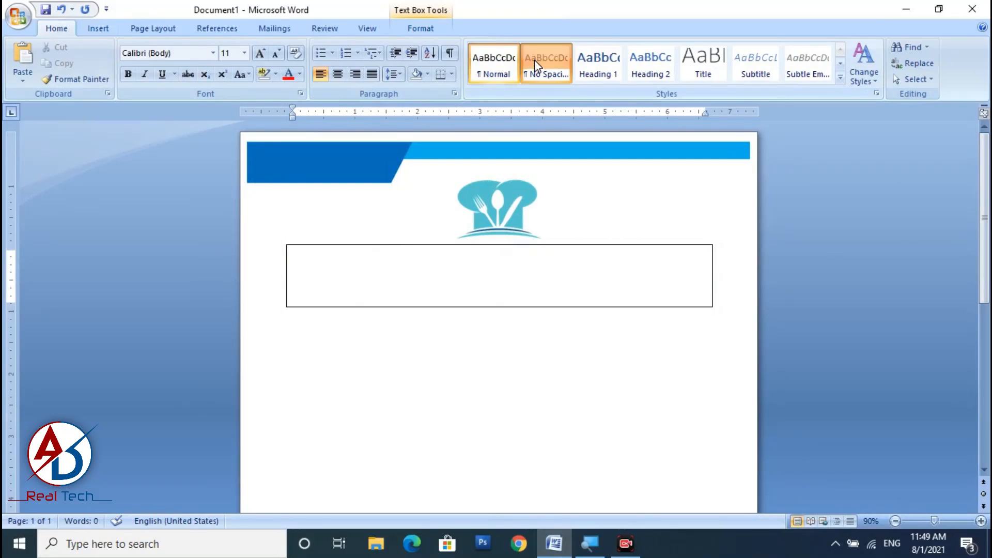
{"action": "left_click", "coordinate": [338, 75]}
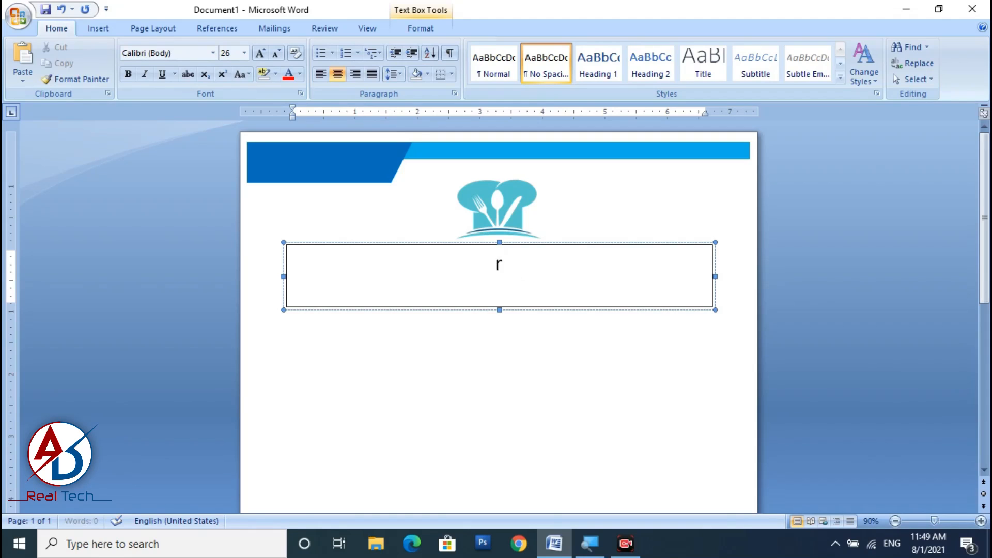
{"action": "type", "text": "RESTAURAN"}
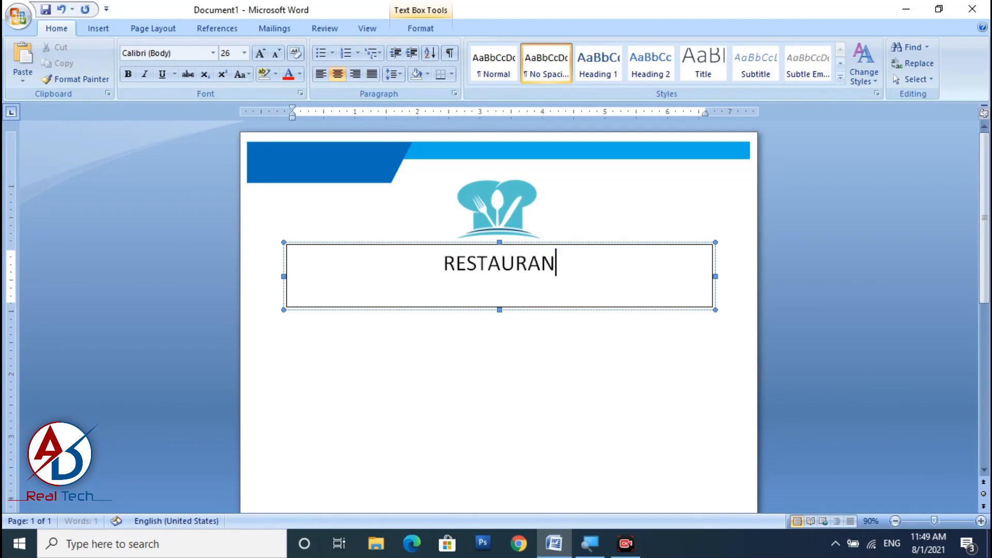
{"action": "type", "text": "T NAME HERE"}
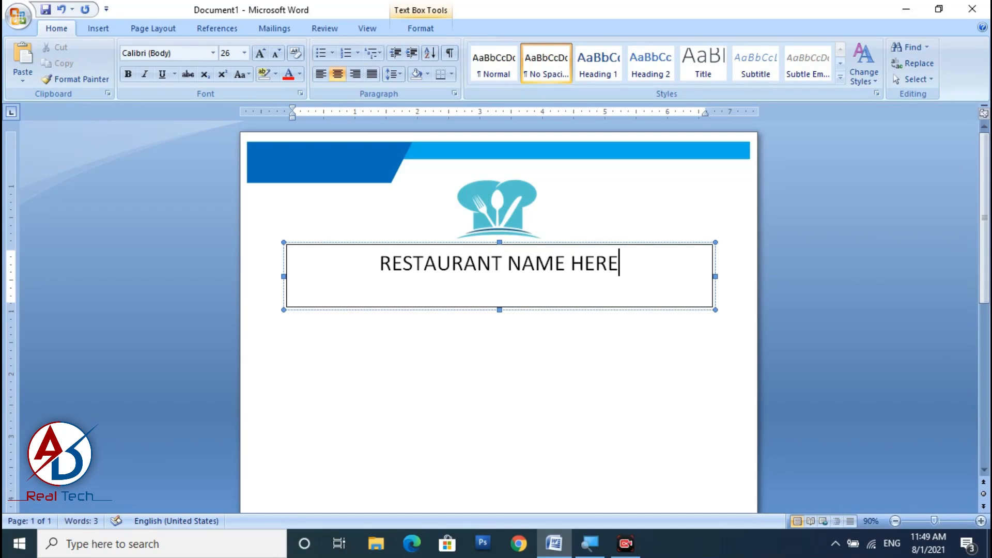
Change the font of the restaurant title to DINOT-Black
{"action": "key", "text": "ctrl+a"}
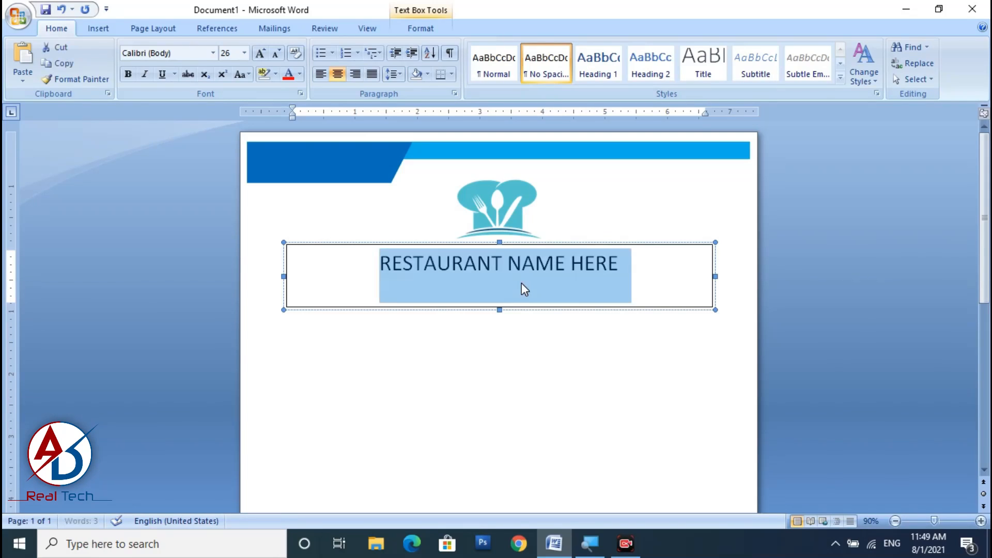
{"action": "left_click", "coordinate": [212, 53]}
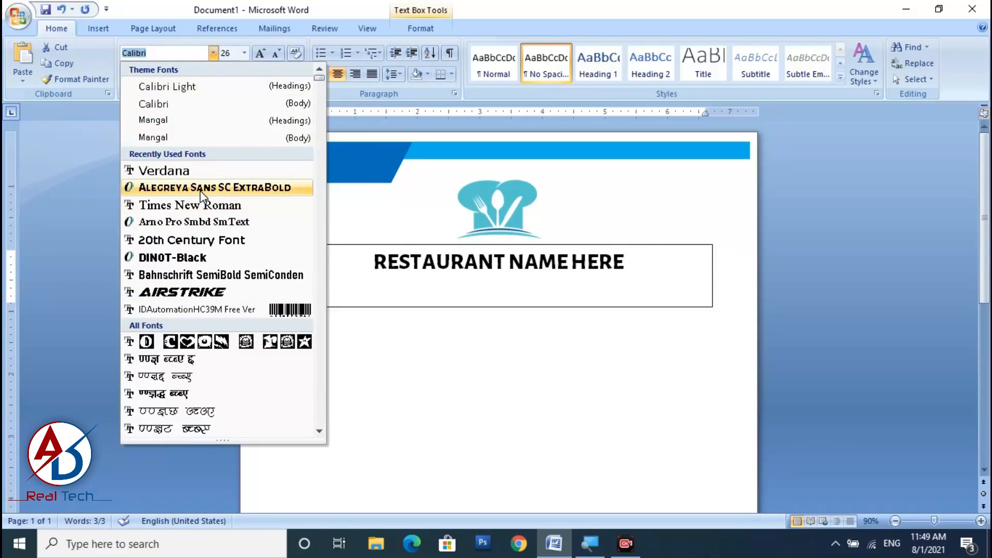
{"action": "left_click", "coordinate": [199, 257]}
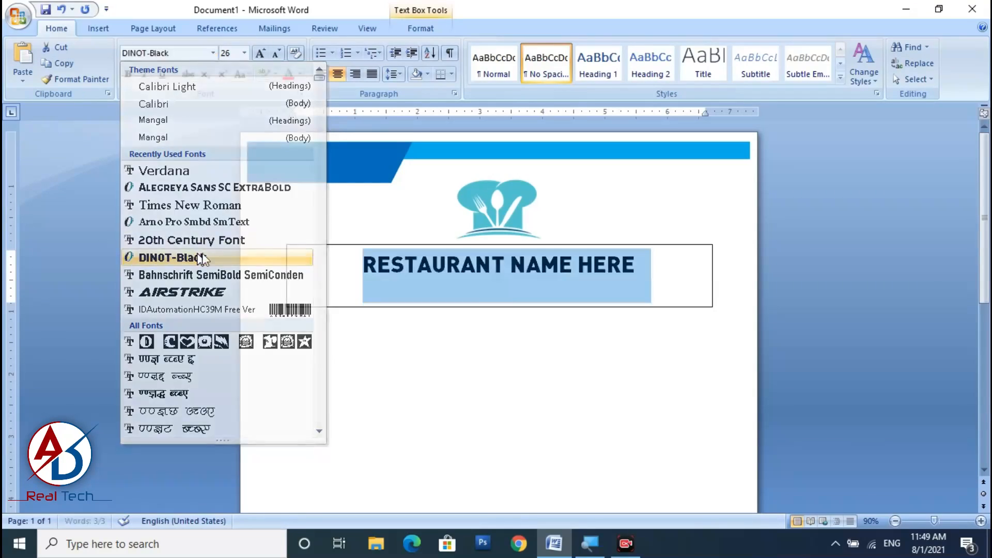
Add a second line reading "Address Here" below the title in Verdana, size 18
{"action": "left_click", "coordinate": [634, 266]}
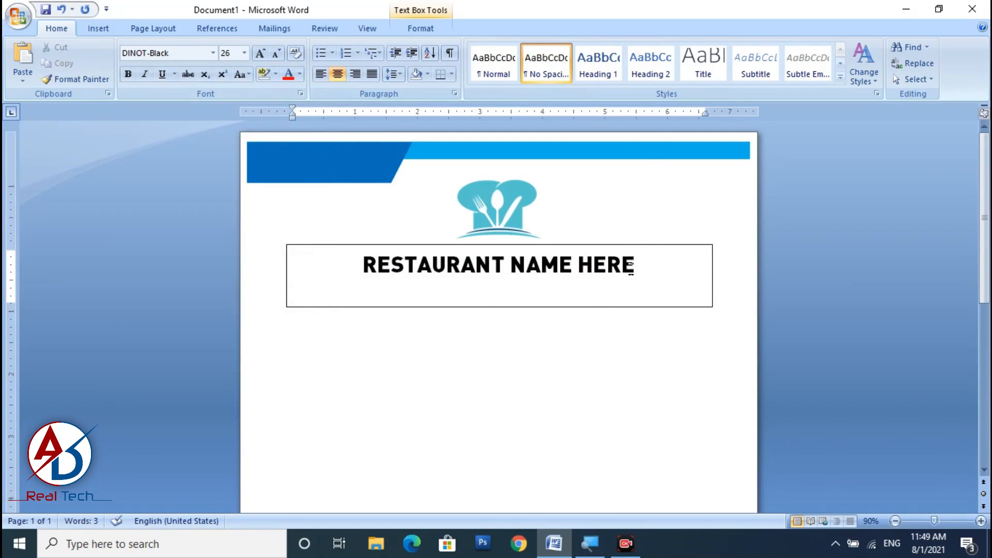
{"action": "key", "text": "Return"}
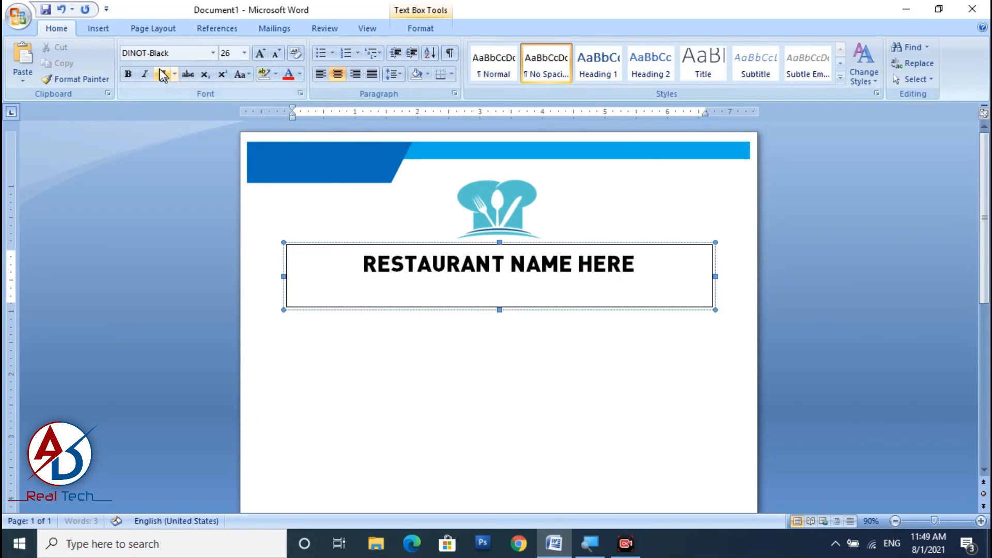
{"action": "left_click", "coordinate": [213, 56]}
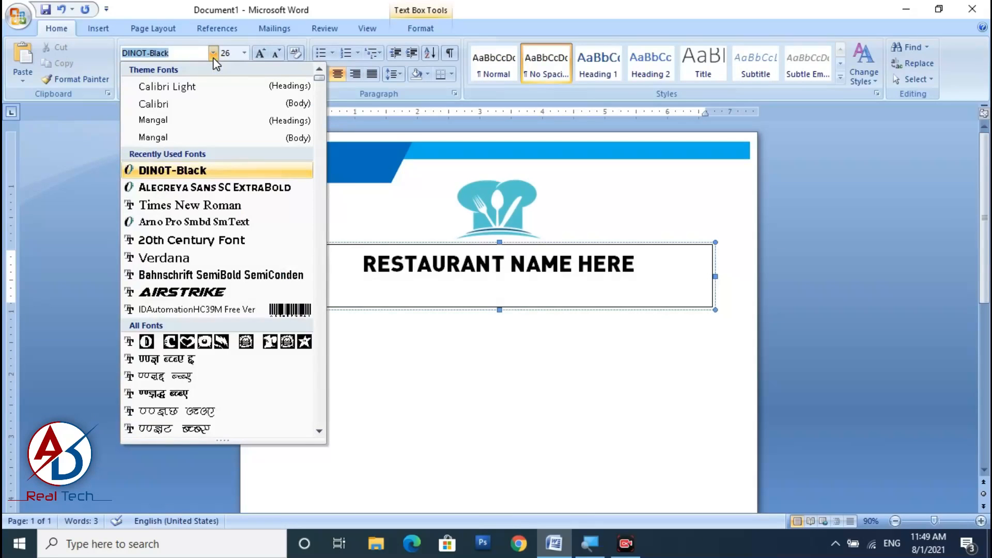
{"action": "left_click", "coordinate": [164, 258]}
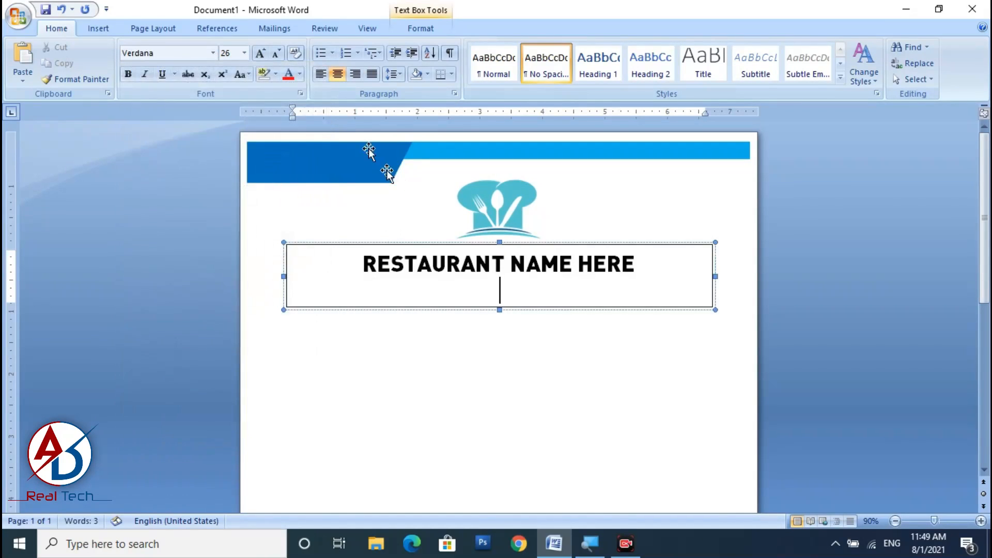
{"action": "left_click", "coordinate": [279, 55]}
{"action": "left_click", "coordinate": [279, 55]}
{"action": "left_click", "coordinate": [279, 54]}
{"action": "left_click", "coordinate": [279, 55]}
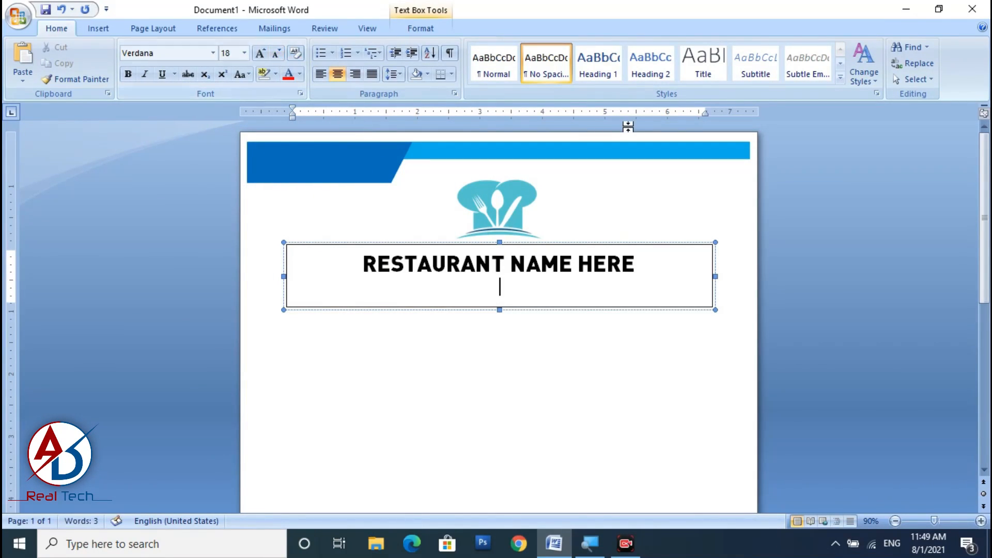
{"action": "type", "text": "a"}
{"action": "key", "text": "BackSpace"}
{"action": "type", "text": "Address H"}
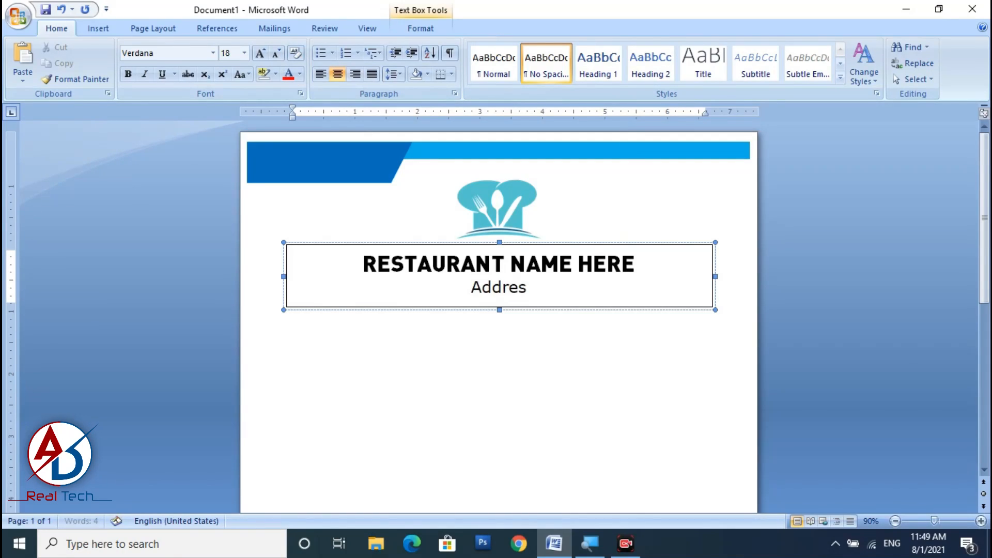
{"action": "type", "text": "ere"}
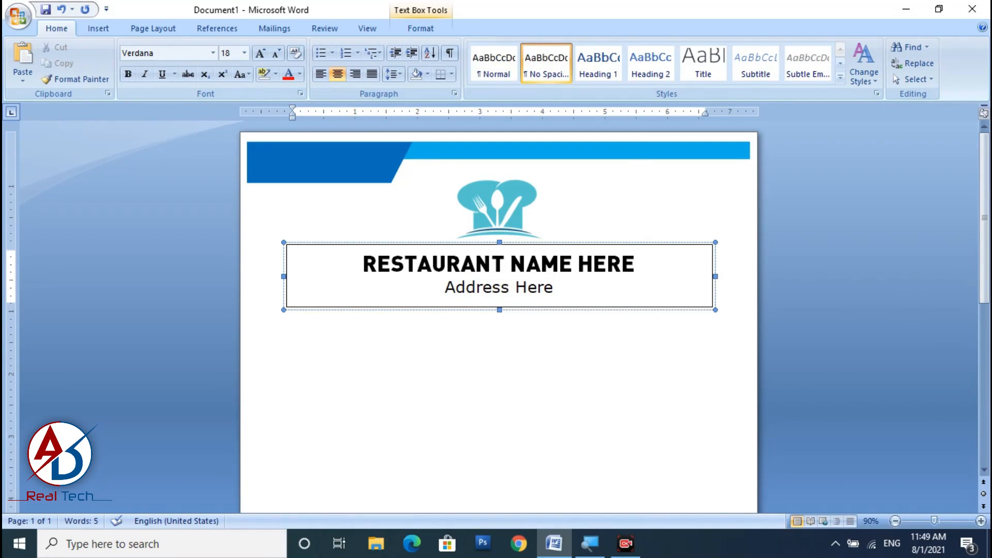
Remove the outline and the fill from the title text box
{"action": "left_click", "coordinate": [554, 244]}
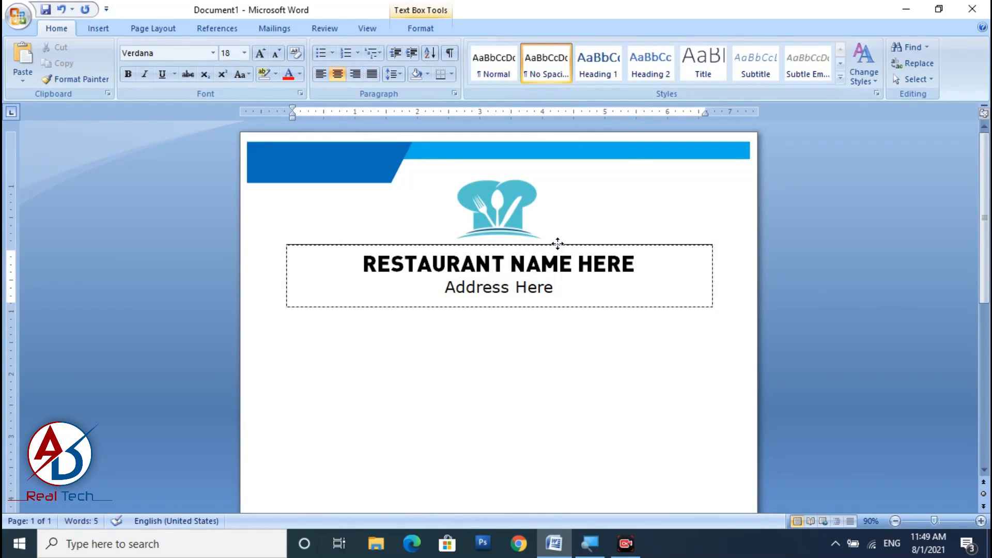
{"action": "left_click", "coordinate": [418, 29]}
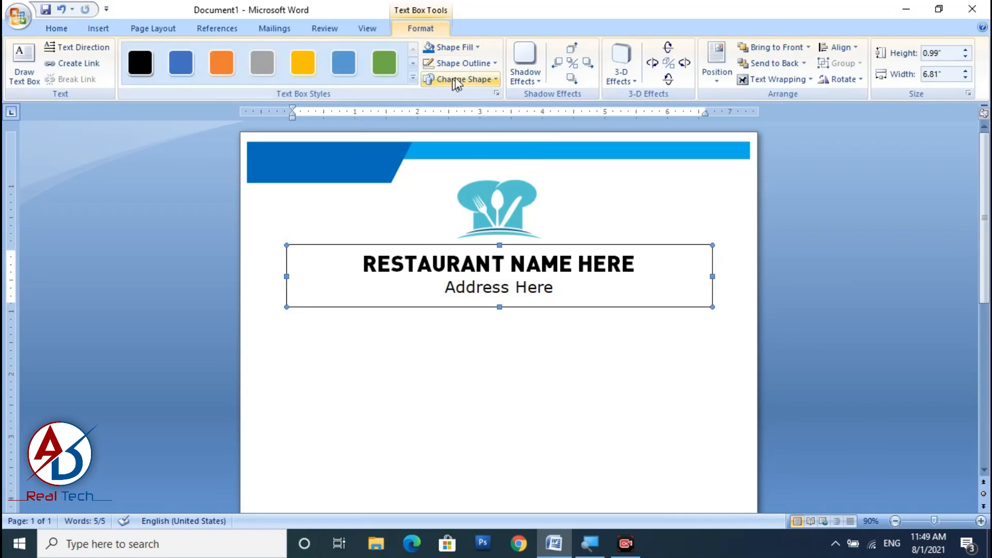
{"action": "left_click", "coordinate": [459, 64]}
{"action": "left_click", "coordinate": [480, 189]}
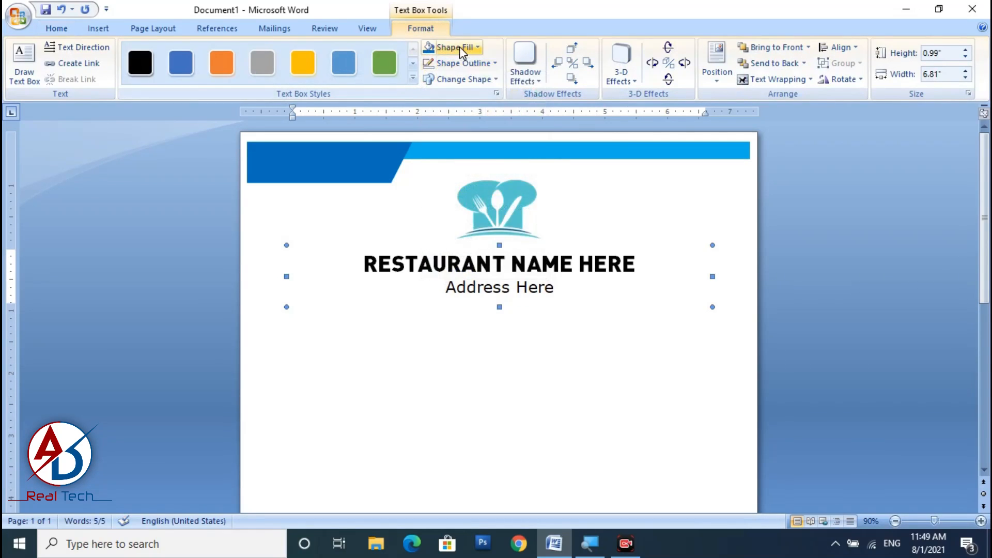
{"action": "left_click", "coordinate": [457, 47]}
{"action": "left_click", "coordinate": [463, 171]}
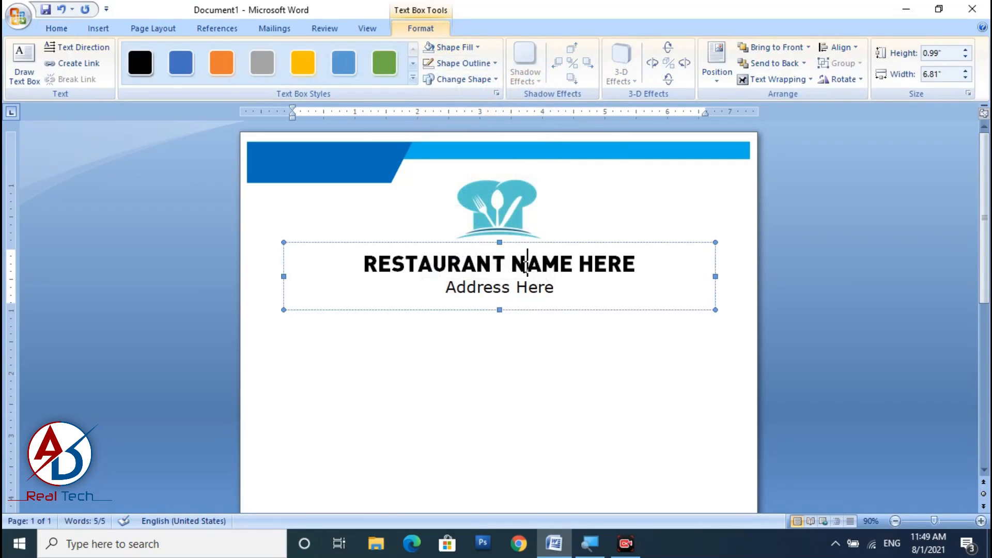
Move the title text box up so that its text sits closely beneath the logo without overlapping it
{"action": "left_click_drag", "start_coordinate": [524, 245], "coordinate": [523, 231]}
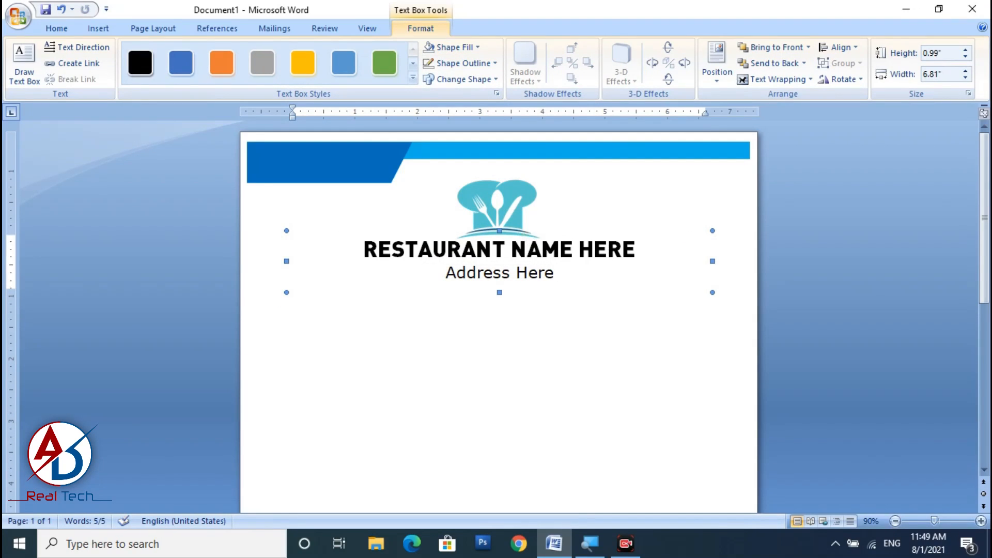
{"action": "key", "text": "Down"}
{"action": "key", "text": "Down"}
{"action": "key", "text": "Down"}
{"action": "key", "text": "Down"}
{"action": "key", "text": "Down"}
{"action": "key", "text": "Down"}
{"action": "key", "text": "Down"}
{"action": "key", "text": "Down"}
{"action": "key", "text": "Down"}
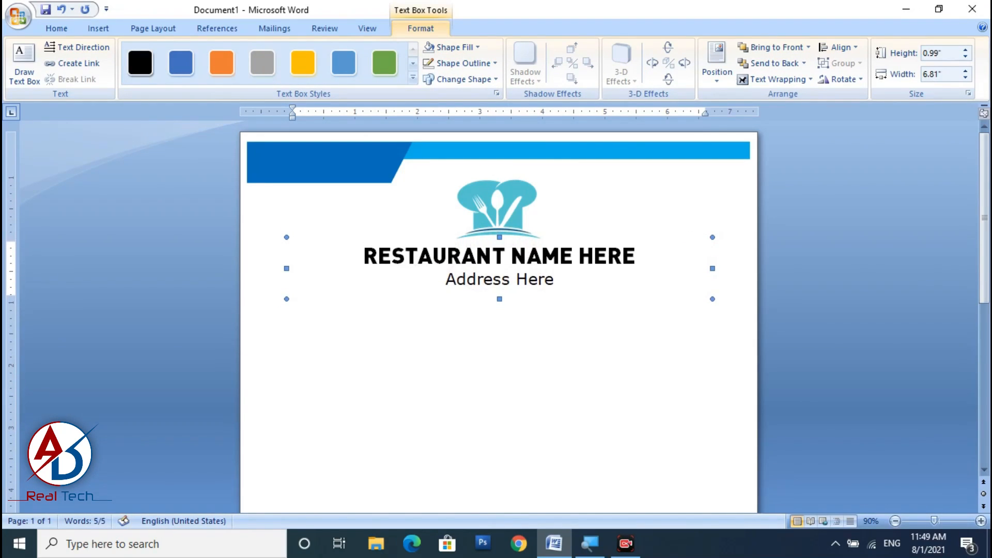
Color the RESTAURANT NAME HERE title in the standard blue
{"action": "left_click_drag", "start_coordinate": [365, 256], "coordinate": [635, 254]}
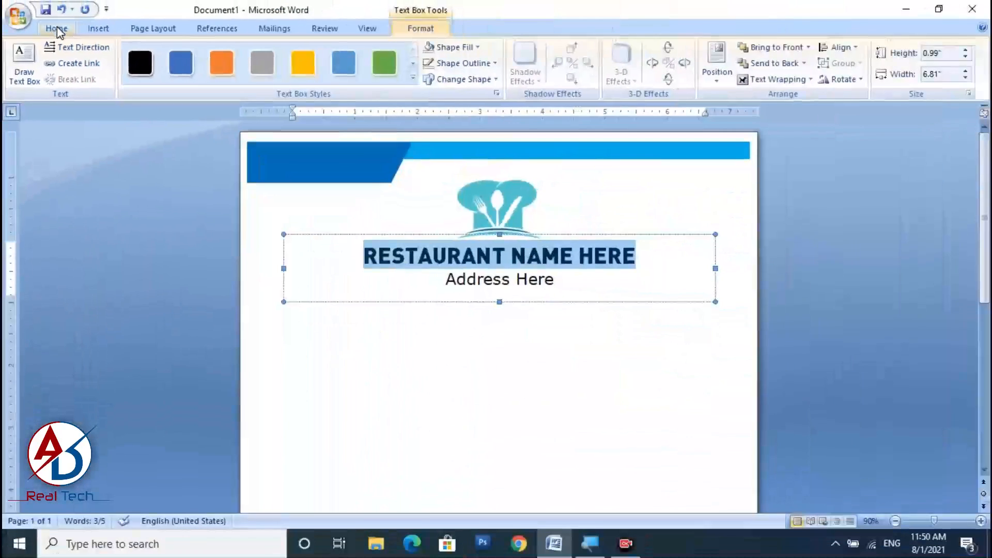
{"action": "left_click", "coordinate": [57, 29]}
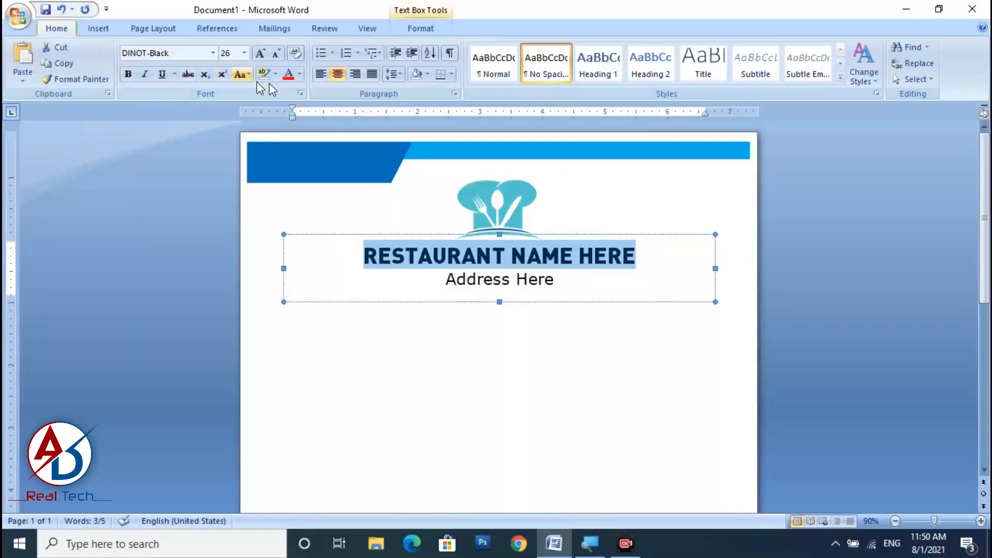
{"action": "left_click", "coordinate": [300, 74]}
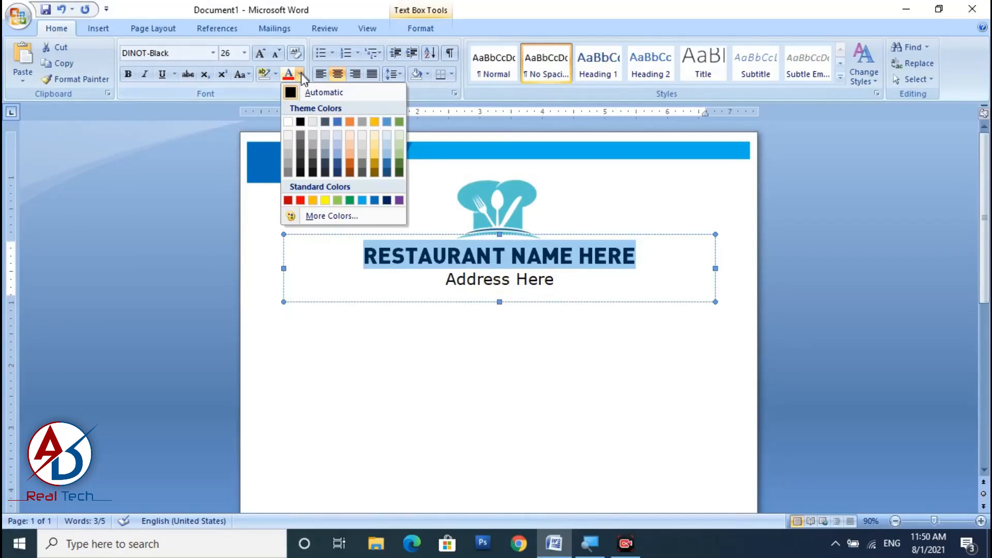
{"action": "left_click", "coordinate": [375, 200]}
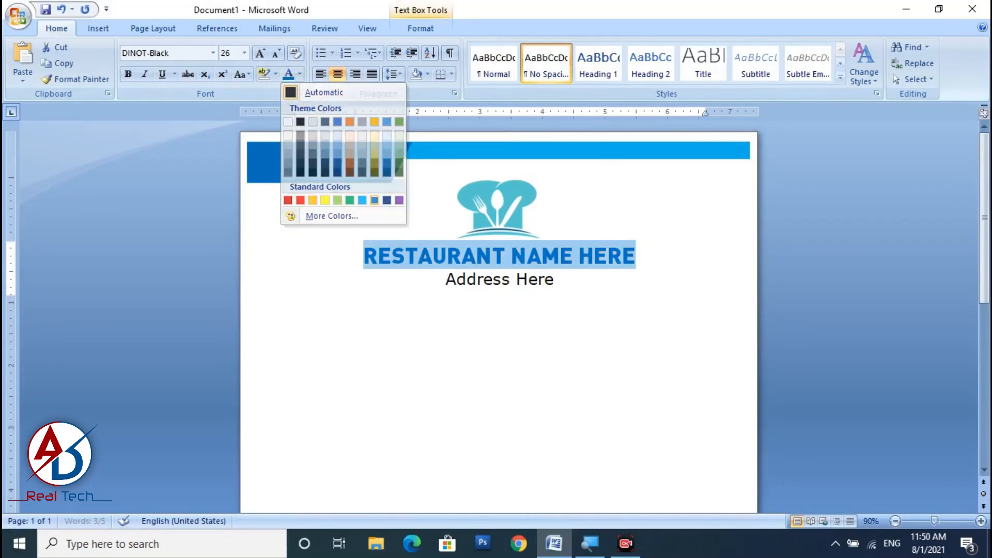
{"action": "left_click", "coordinate": [600, 359]}
Duplicate the restaurant name and address text box and place the copy directly below the original, leaving a gap between them
{"action": "scroll", "coordinate": [602, 346], "scroll_direction": "down", "scroll_amount": 6, "text": "ctrl"}
{"action": "scroll", "coordinate": [237, 298], "scroll_direction": "up", "scroll_amount": 4, "text": "ctrl"}
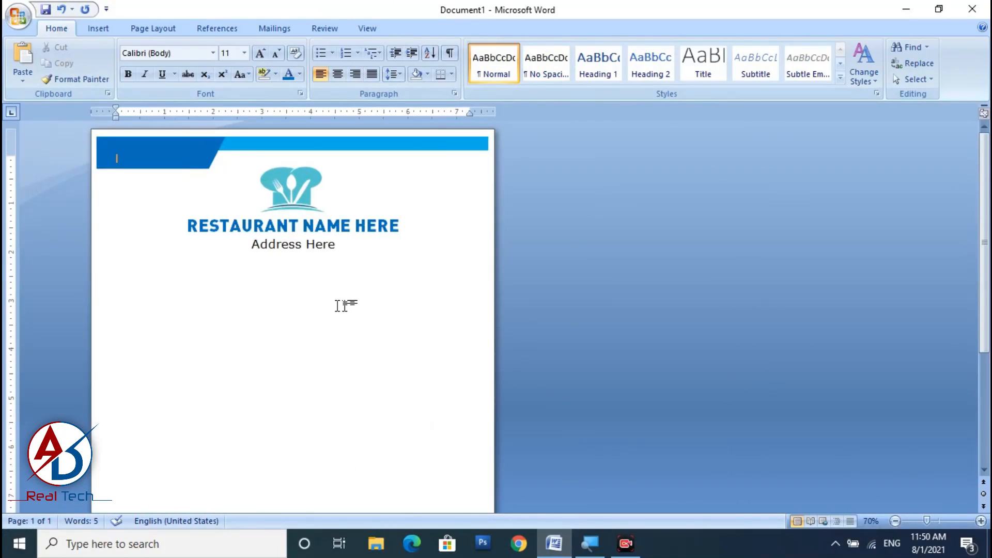
{"action": "scroll", "coordinate": [310, 299], "scroll_direction": "down", "scroll_amount": 6}
{"action": "scroll", "coordinate": [282, 296], "scroll_direction": "up", "scroll_amount": 5}
{"action": "scroll", "coordinate": [275, 291], "scroll_direction": "down", "scroll_amount": 3, "text": "ctrl"}
{"action": "scroll", "coordinate": [274, 291], "scroll_direction": "up", "scroll_amount": 3, "text": "ctrl"}
{"action": "scroll", "coordinate": [290, 294], "scroll_direction": "down", "scroll_amount": 2}
{"action": "scroll", "coordinate": [290, 294], "scroll_direction": "up", "scroll_amount": 2}
{"action": "left_click", "coordinate": [251, 225]}
{"action": "left_click", "coordinate": [242, 212]}
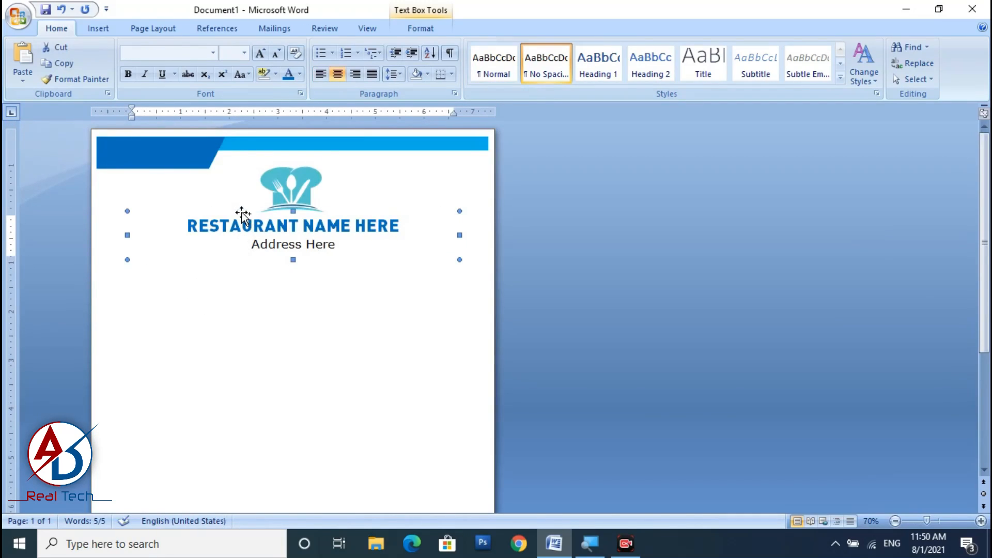
{"action": "key", "text": "ctrl+c"}
{"action": "key", "text": "ctrl+v"}
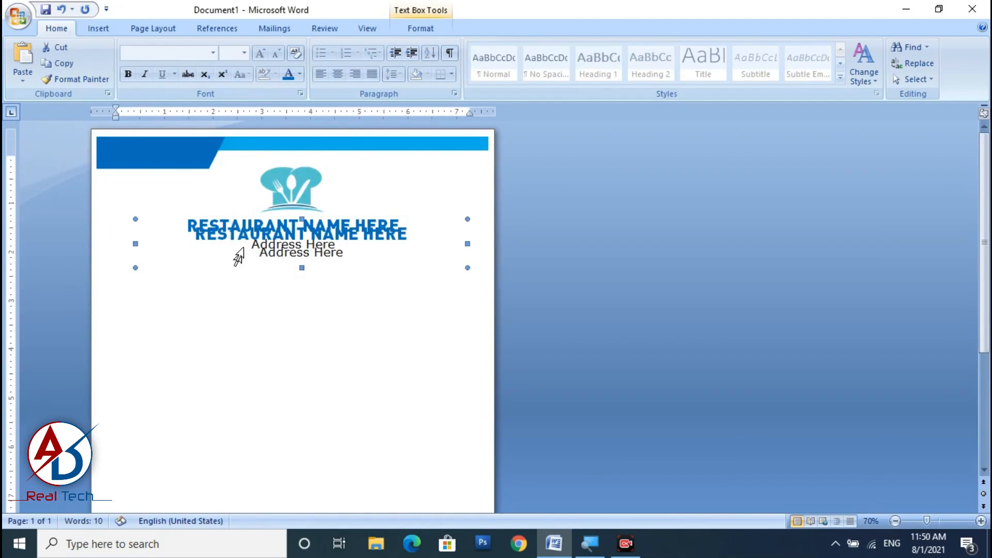
{"action": "left_click_drag", "start_coordinate": [251, 221], "coordinate": [244, 308]}
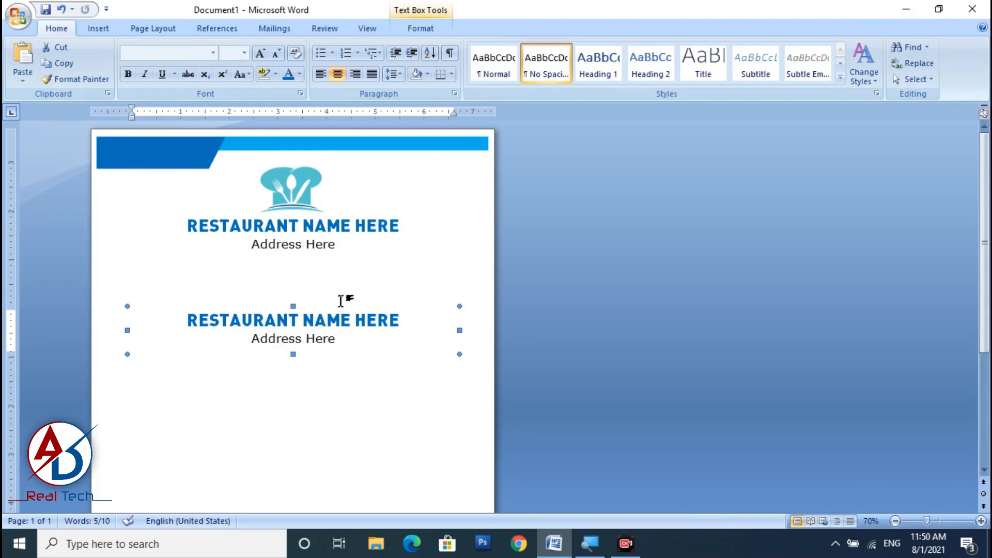
Center both the copied and the original text boxes horizontally between the page margins
{"action": "left_click", "coordinate": [414, 32]}
{"action": "left_click", "coordinate": [851, 48]}
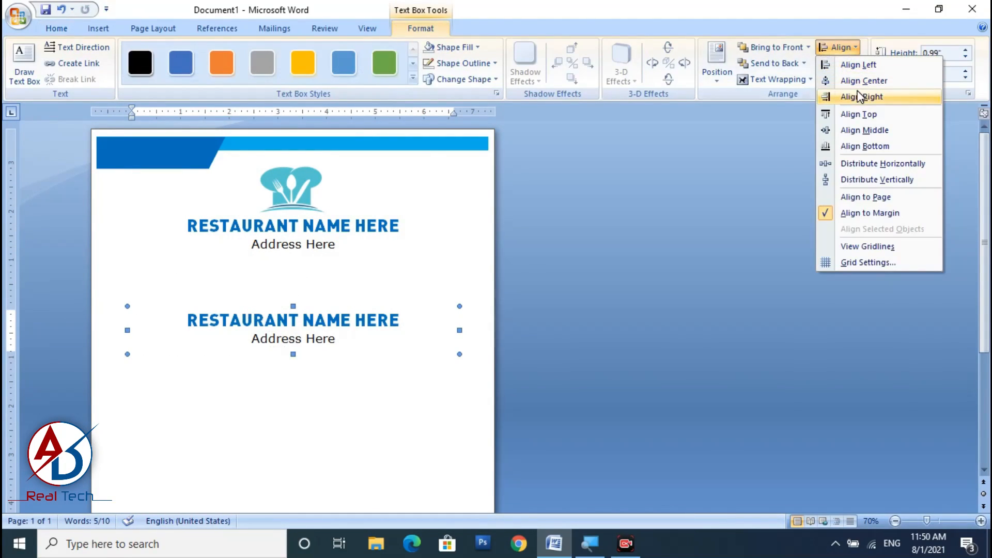
{"action": "left_click", "coordinate": [855, 78]}
{"action": "left_click", "coordinate": [315, 244]}
{"action": "left_click", "coordinate": [368, 207]}
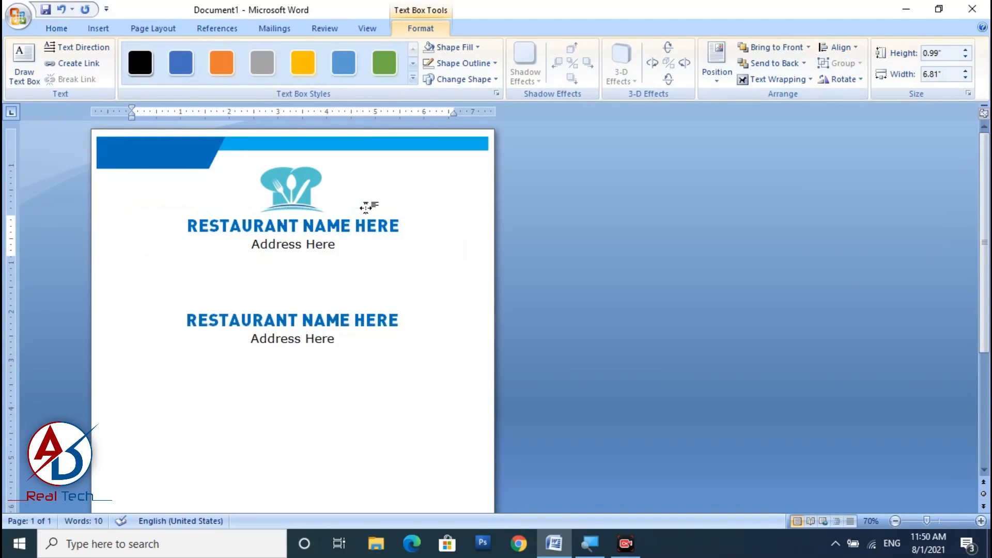
{"action": "left_click", "coordinate": [837, 47]}
{"action": "left_click", "coordinate": [853, 81]}
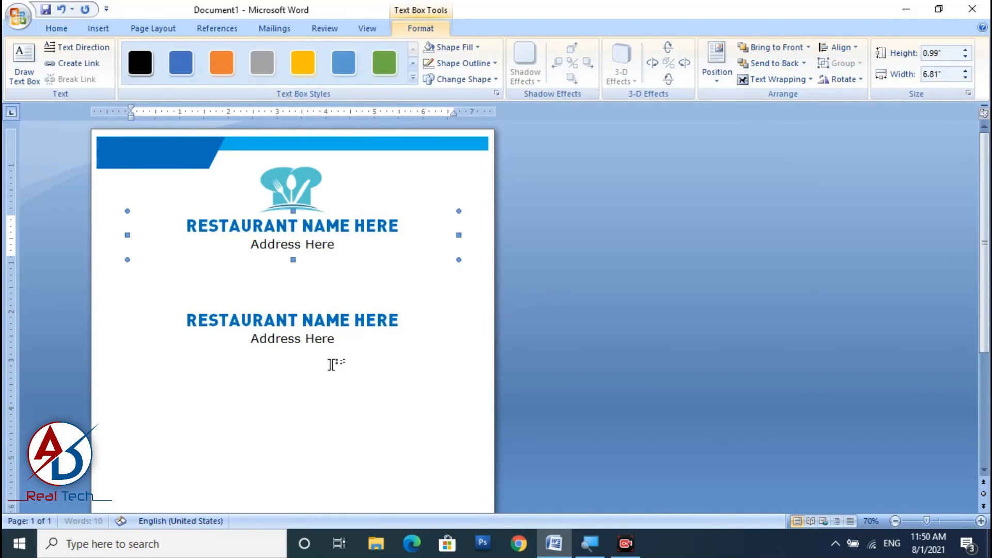
Replace the restaurant name in the copied text box with "WORK EXPERIENCE"
{"action": "left_click", "coordinate": [339, 333]}
{"action": "left_click", "coordinate": [341, 306]}
{"action": "left_click", "coordinate": [352, 321]}
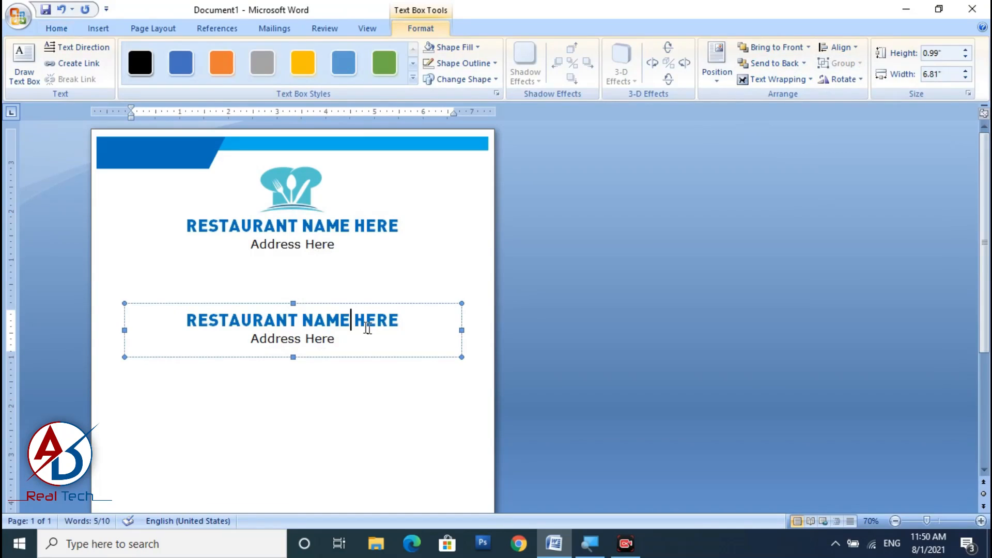
{"action": "left_click_drag", "start_coordinate": [410, 323], "coordinate": [186, 325]}
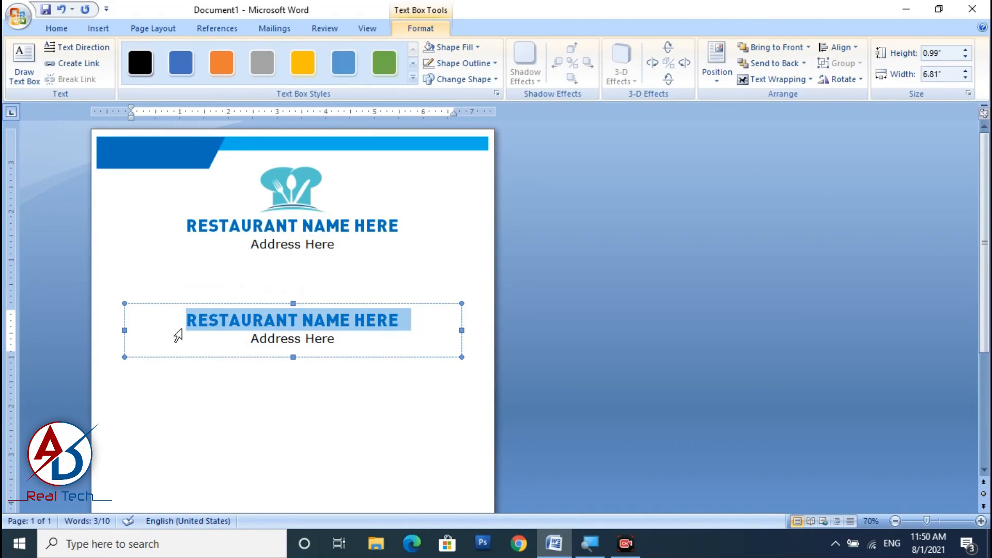
{"action": "type", "text": "wor"}
{"action": "key", "text": "BackSpace"}
{"action": "key", "text": "BackSpace"}
{"action": "key", "text": "BackSpace"}
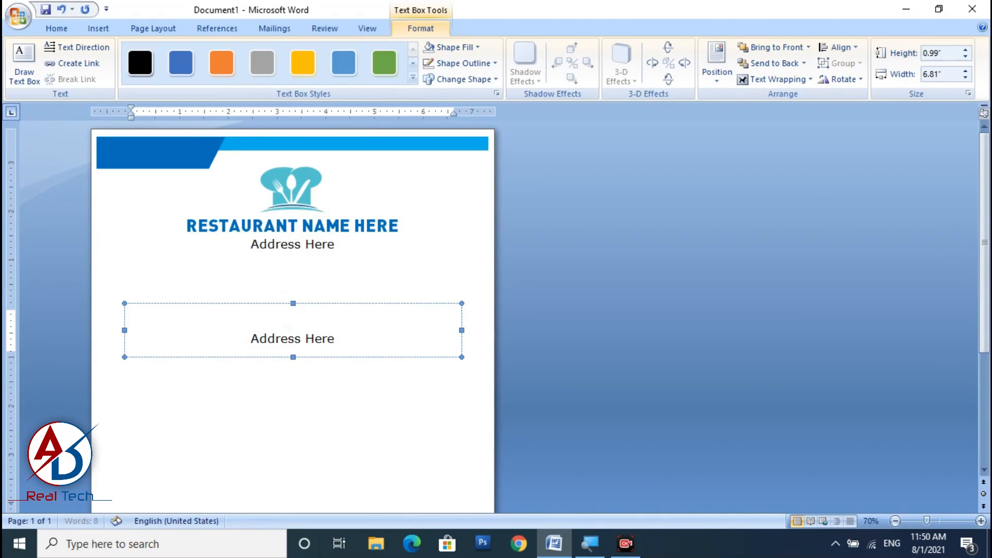
{"action": "type", "text": "WORDK"}
{"action": "key", "text": "BackSpace"}
{"action": "key", "text": "BackSpace"}
{"action": "key", "text": "BackSpace"}
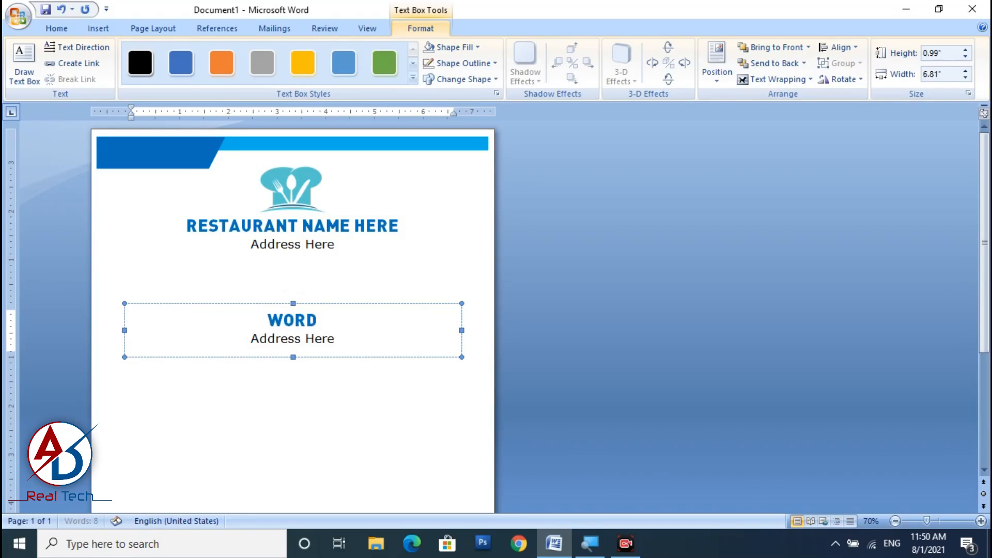
{"action": "type", "text": "K EX"}
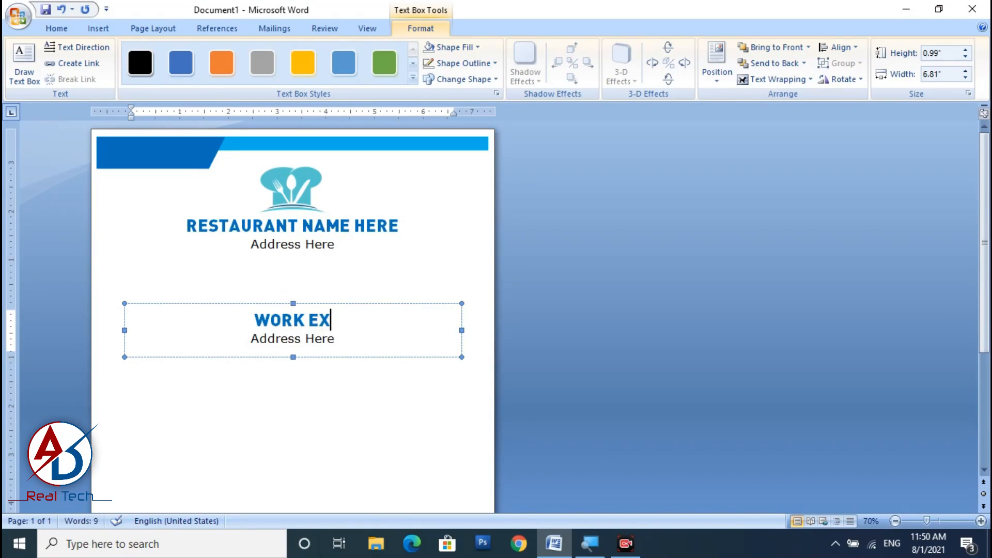
{"action": "type", "text": "PERIENCE"}
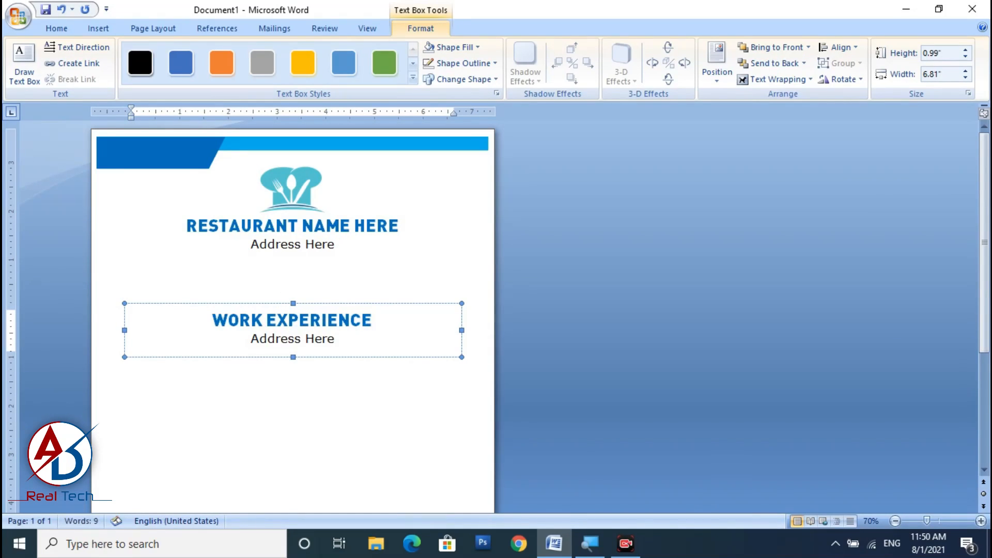
Replace the address line in the copied text box with "CERTIFICATE", keeping the heading's bold blue style
{"action": "key", "text": "ctrl+shift+Left"}
{"action": "key", "text": "ctrl+shift+Left"}
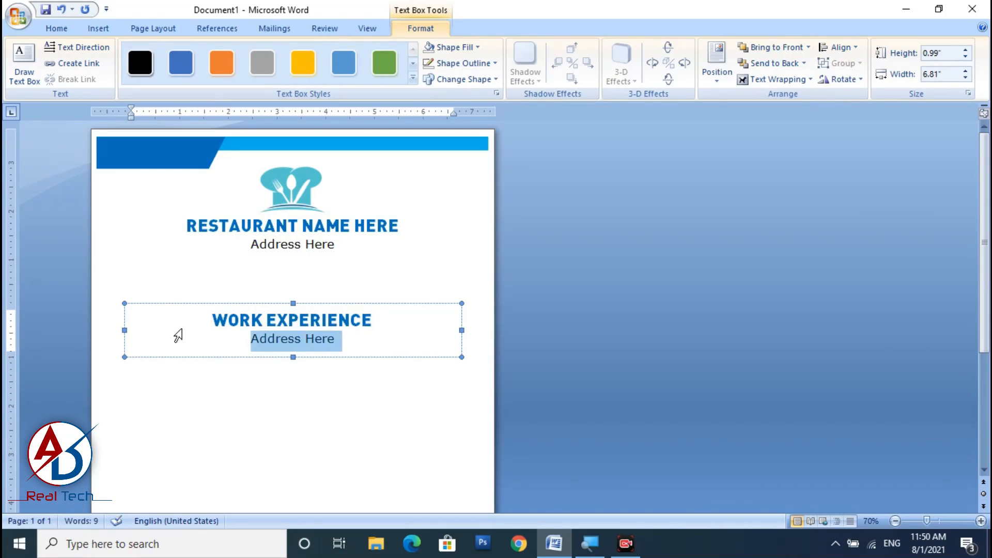
{"action": "key", "text": "BackSpace"}
{"action": "key", "text": "BackSpace"}
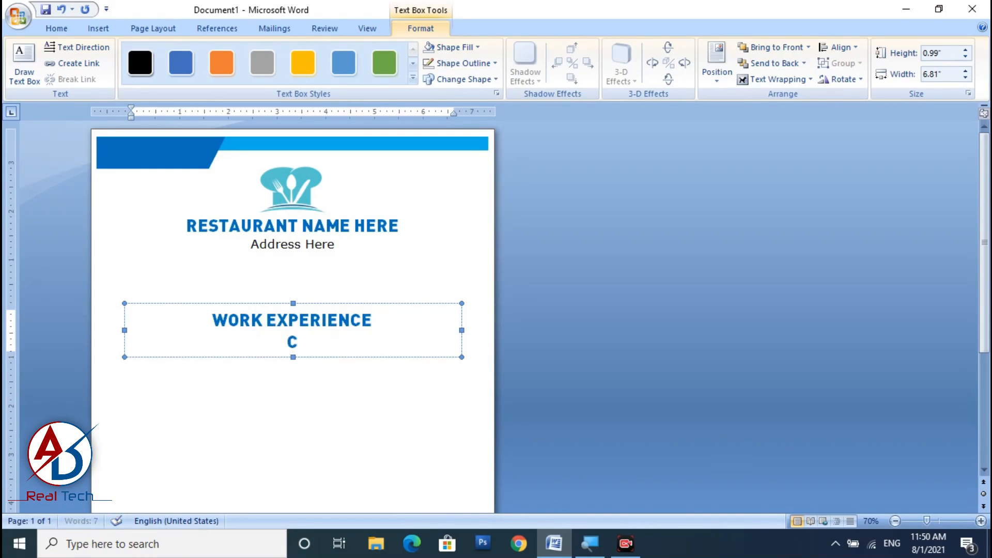
{"action": "type", "text": "CERTI"}
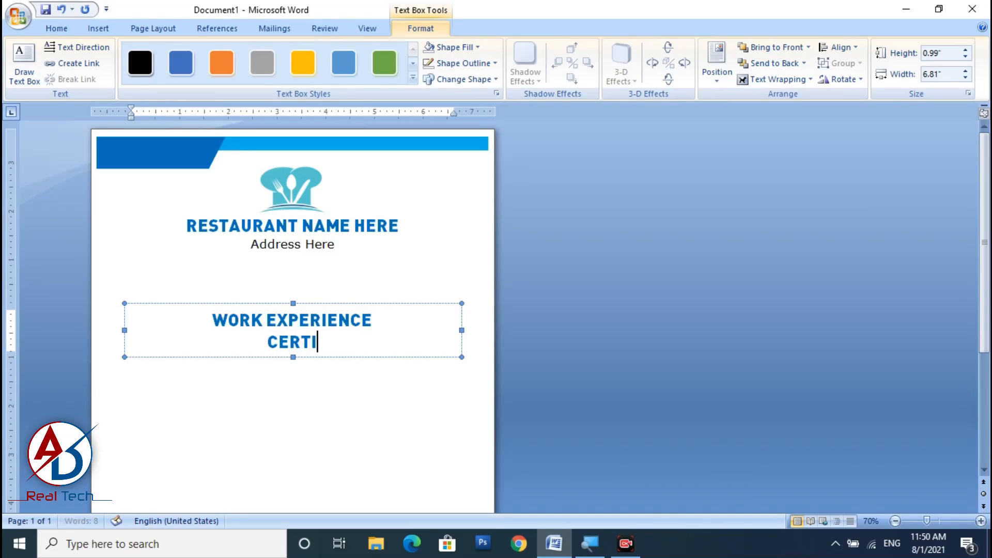
{"action": "type", "text": "FICATE"}
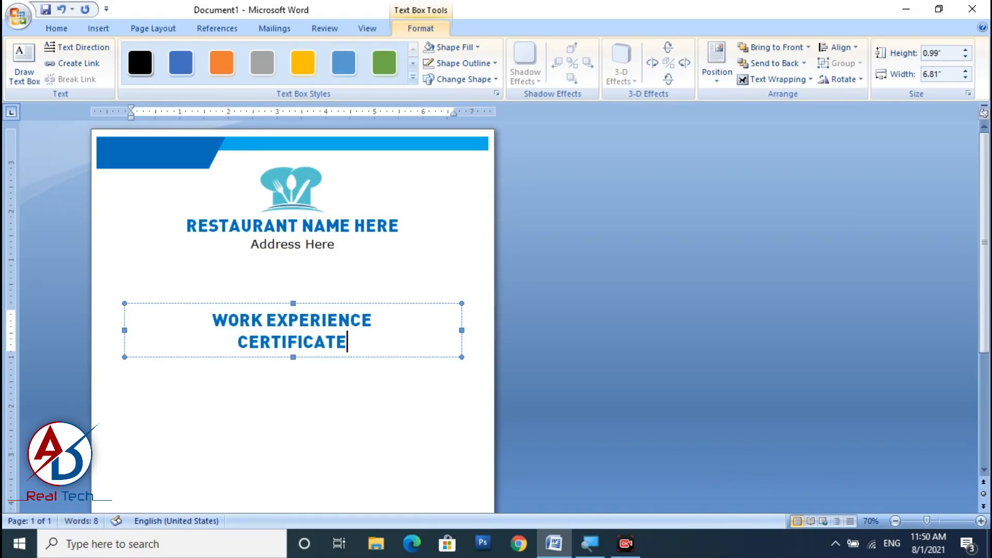
Increase the font size of the word CERTIFICATE to 48
{"action": "left_click_drag", "start_coordinate": [238, 342], "coordinate": [326, 341]}
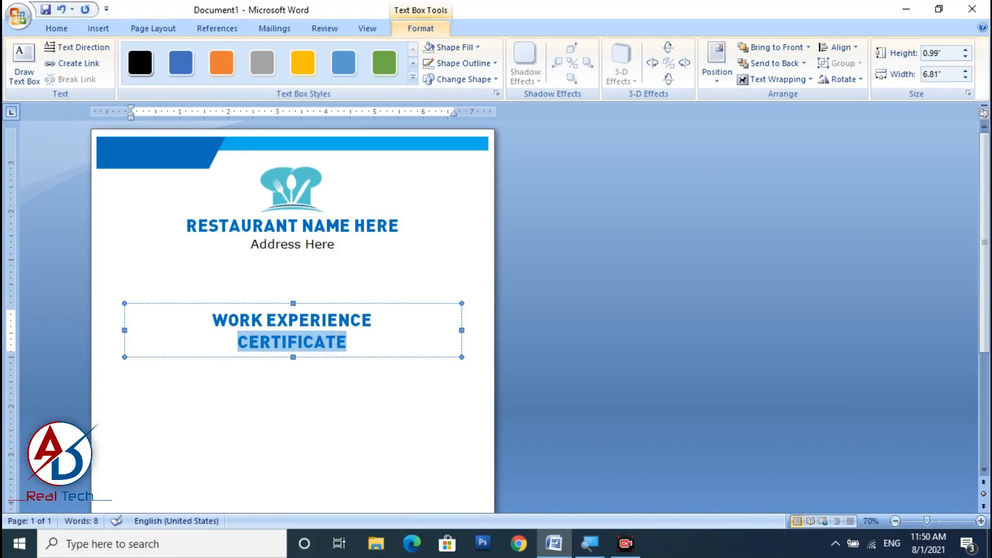
{"action": "left_click", "coordinate": [56, 28]}
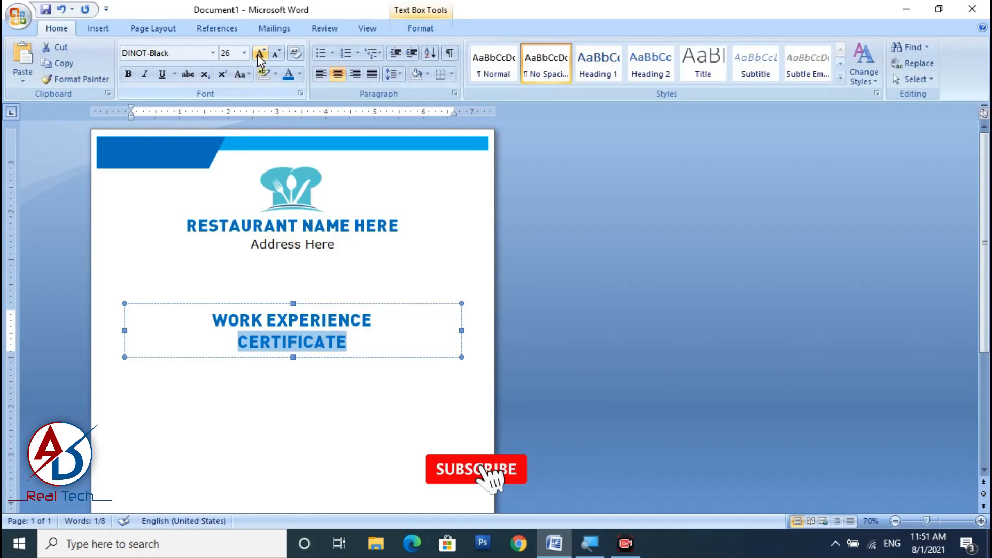
{"action": "left_click", "coordinate": [259, 54]}
{"action": "left_click", "coordinate": [259, 53]}
{"action": "left_click", "coordinate": [260, 54]}
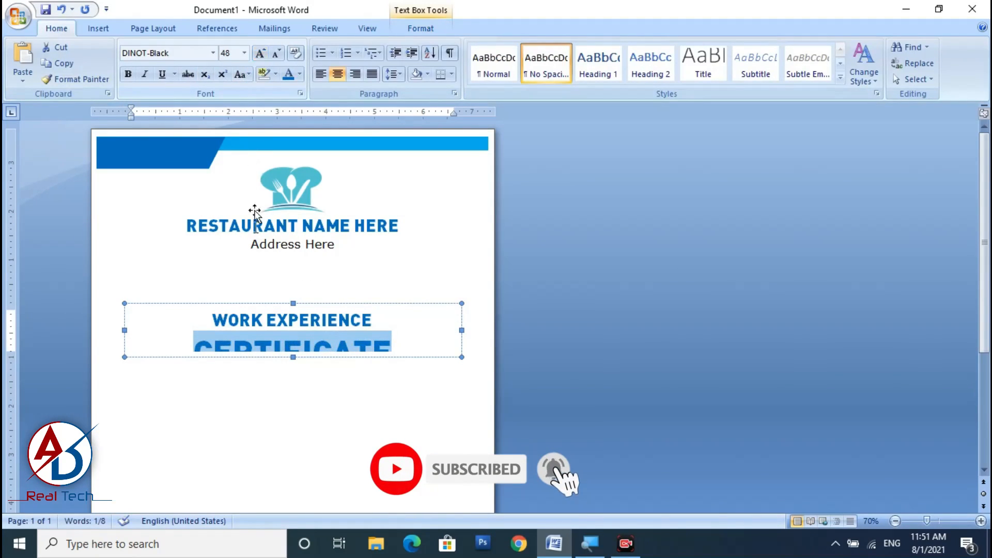
Extend the certificate heading's text box downward to fit the enlarged word, and move the box up closer to the address line
{"action": "left_click_drag", "start_coordinate": [293, 357], "coordinate": [293, 378]}
{"action": "left_click", "coordinate": [309, 358]}
{"action": "left_click_drag", "start_coordinate": [324, 305], "coordinate": [328, 275]}
Change the font color of the word CERTIFICATE to black
{"action": "double_click", "coordinate": [328, 336]}
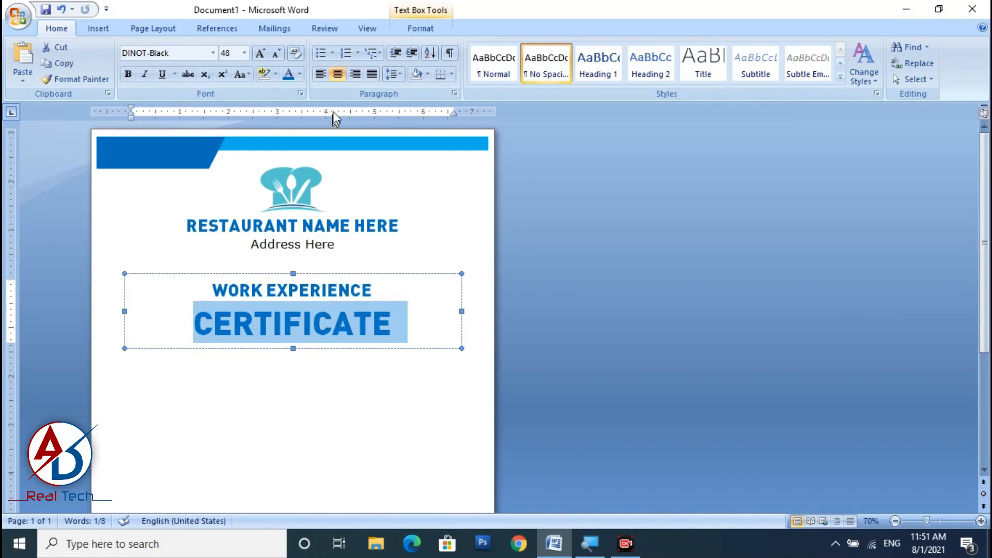
{"action": "left_click", "coordinate": [300, 73]}
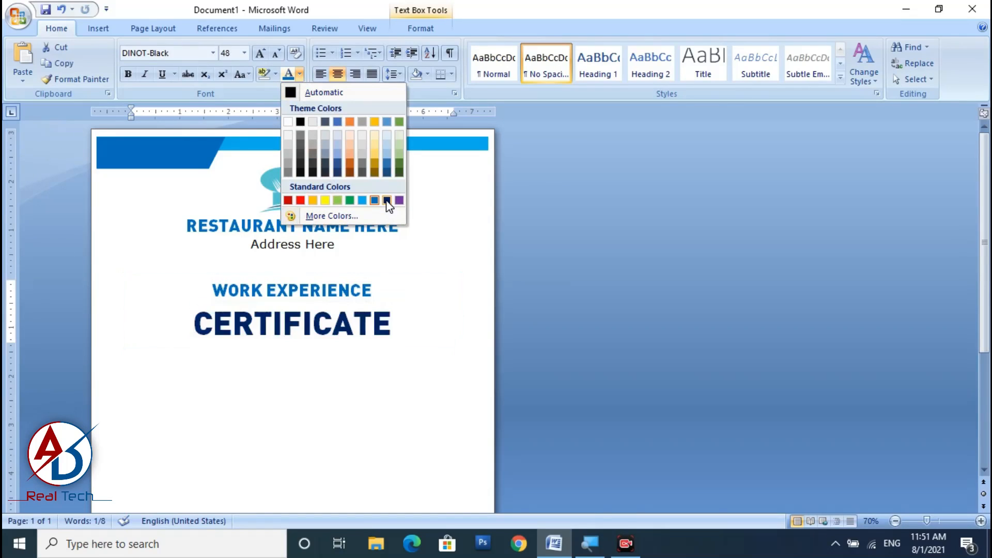
{"action": "left_click", "coordinate": [300, 123]}
Change the font of the WORK EXPERIENCE line to Verdana
{"action": "triple_click", "coordinate": [291, 297]}
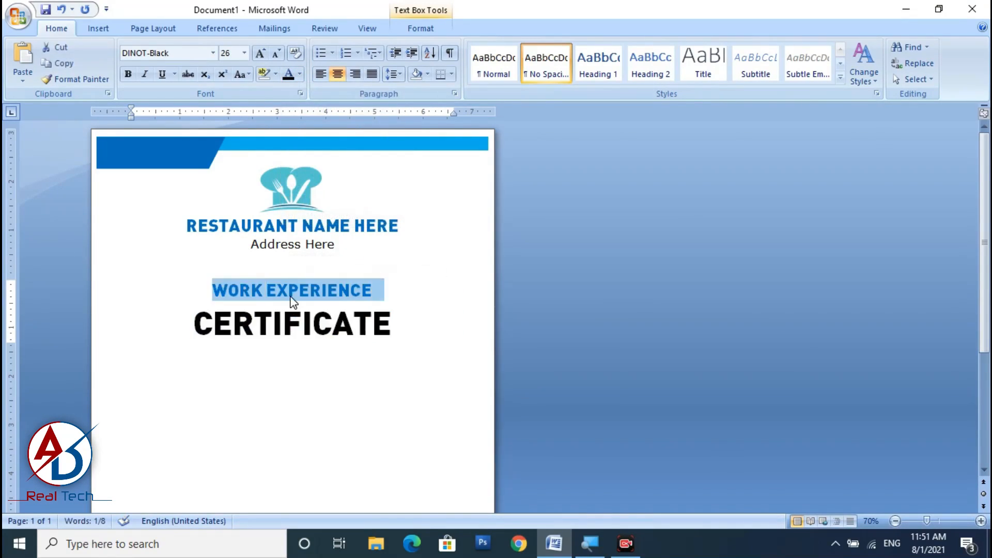
{"action": "left_click", "coordinate": [212, 53]}
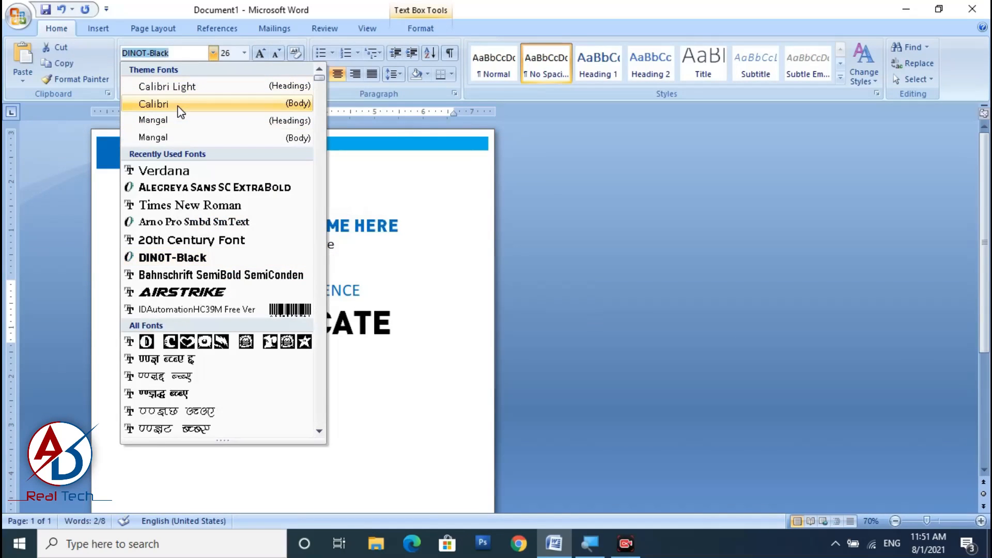
{"action": "left_click", "coordinate": [164, 171]}
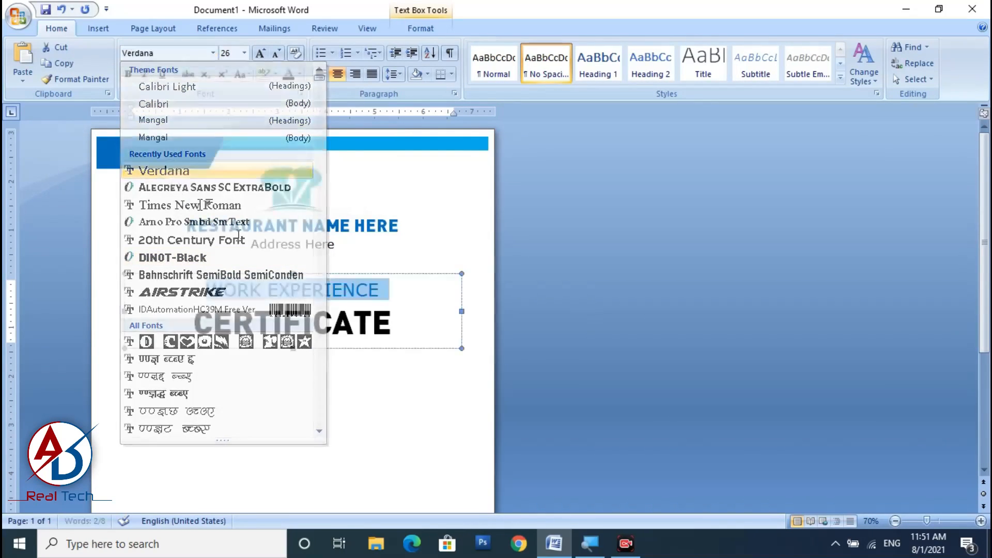
{"action": "left_click", "coordinate": [348, 388]}
{"action": "left_click", "coordinate": [333, 323]}
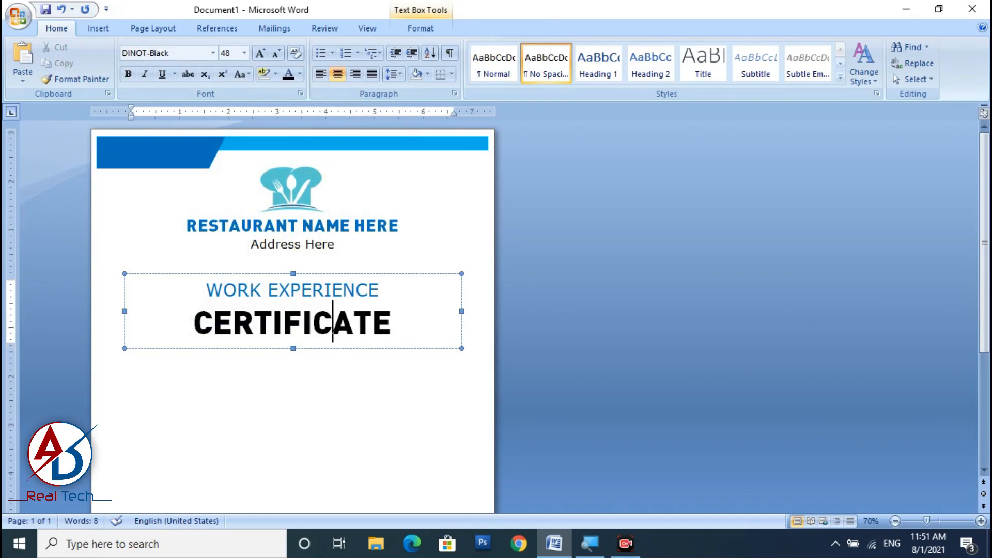
{"action": "left_click", "coordinate": [345, 274]}
{"action": "left_click", "coordinate": [352, 388]}
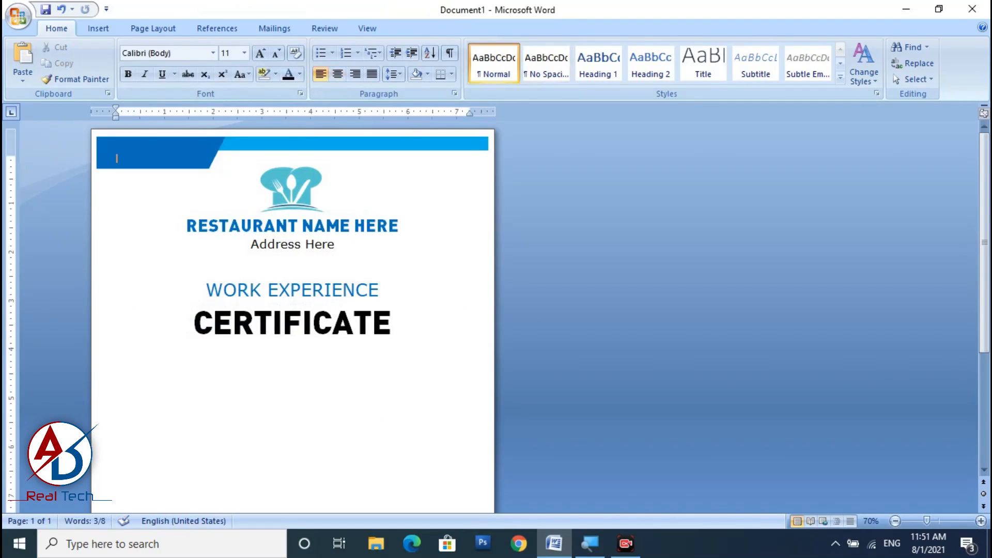
Examine the certificate page from header to footer to check the overall layout
{"action": "scroll", "coordinate": [363, 416], "scroll_direction": "down", "scroll_amount": 6}
{"action": "scroll", "coordinate": [123, 355], "scroll_direction": "up", "scroll_amount": 5}
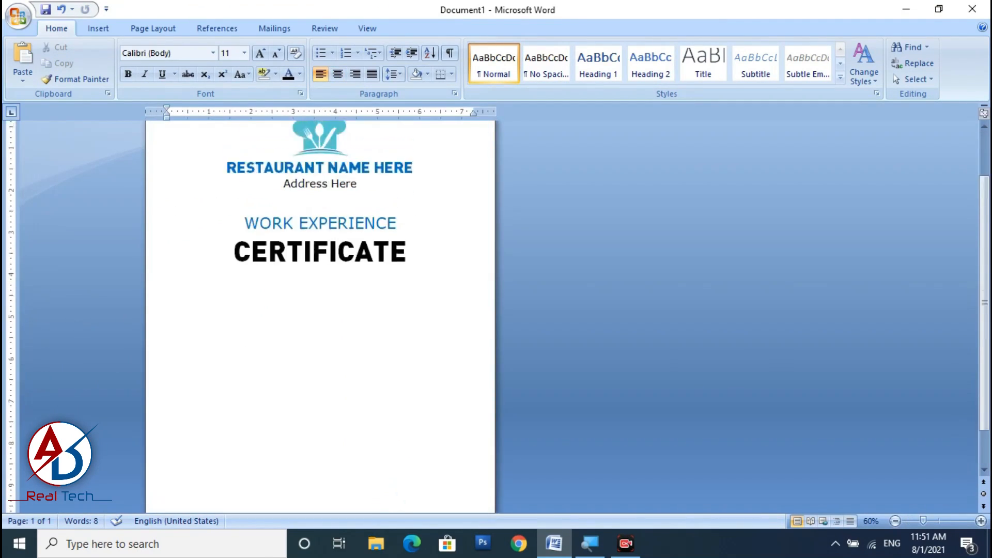
{"action": "scroll", "coordinate": [300, 361], "scroll_direction": "down", "scroll_amount": 3}
{"action": "scroll", "coordinate": [299, 361], "scroll_direction": "up", "scroll_amount": 3}
{"action": "scroll", "coordinate": [348, 343], "scroll_direction": "down", "scroll_amount": 3}
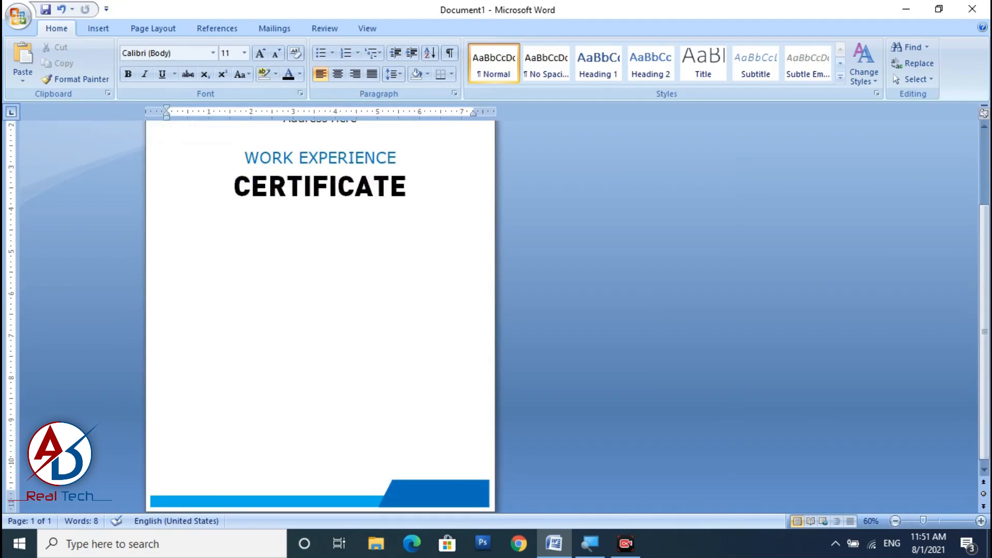
{"action": "scroll", "coordinate": [360, 346], "scroll_direction": "up", "scroll_amount": 3}
{"action": "scroll", "coordinate": [359, 346], "scroll_direction": "down", "scroll_amount": 3}
{"action": "scroll", "coordinate": [360, 347], "scroll_direction": "up", "scroll_amount": 3}
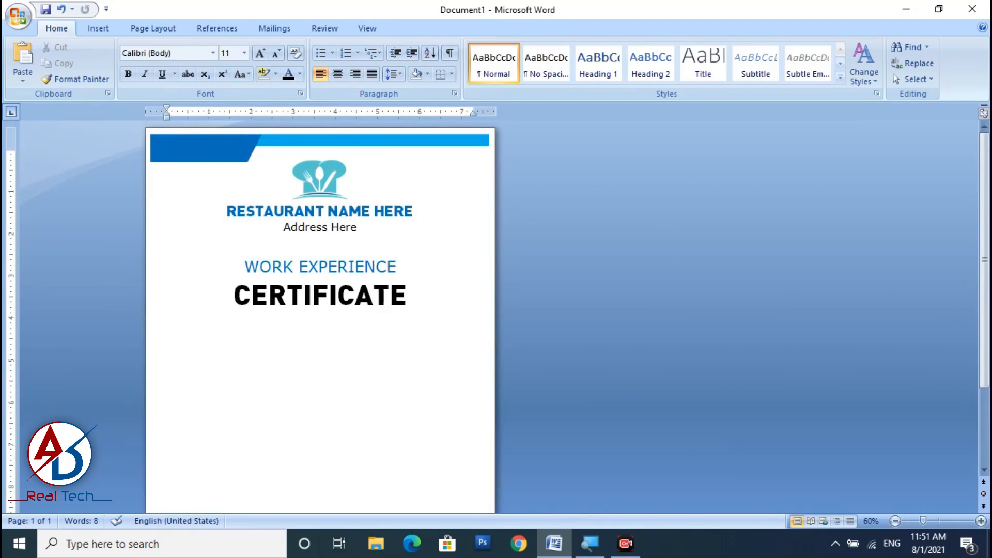
{"action": "scroll", "coordinate": [365, 358], "scroll_direction": "down", "scroll_amount": 3}
{"action": "scroll", "coordinate": [365, 358], "scroll_direction": "up", "scroll_amount": 4}
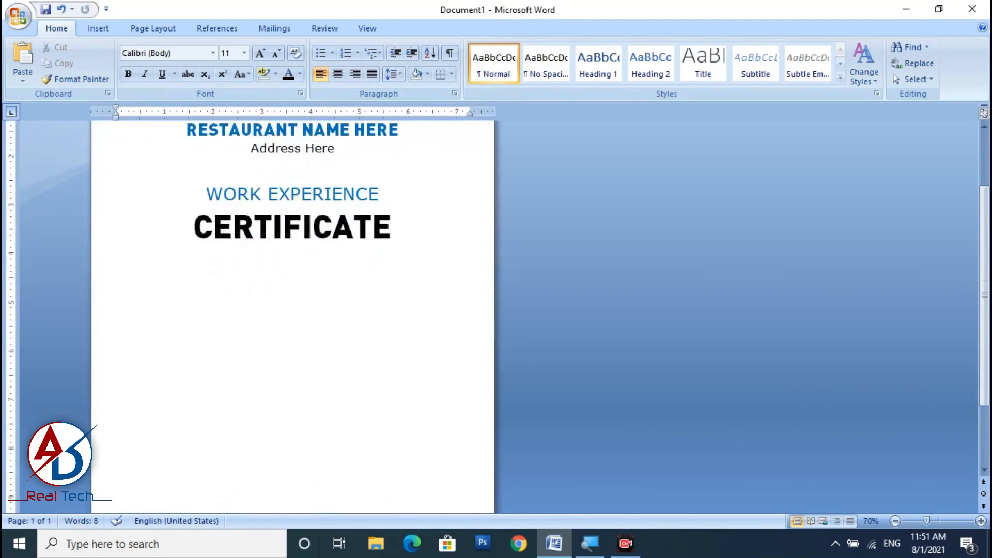
Draw a text box about 7.6" wide and 4.91" high between the CERTIFICATE heading and the footer graphic, and shift it slightly upward
{"action": "scroll", "coordinate": [293, 310], "scroll_direction": "down", "scroll_amount": 3}
{"action": "scroll", "coordinate": [292, 310], "scroll_direction": "up", "scroll_amount": 3}
{"action": "scroll", "coordinate": [292, 310], "scroll_direction": "down", "scroll_amount": 3}
{"action": "left_click", "coordinate": [89, 29]}
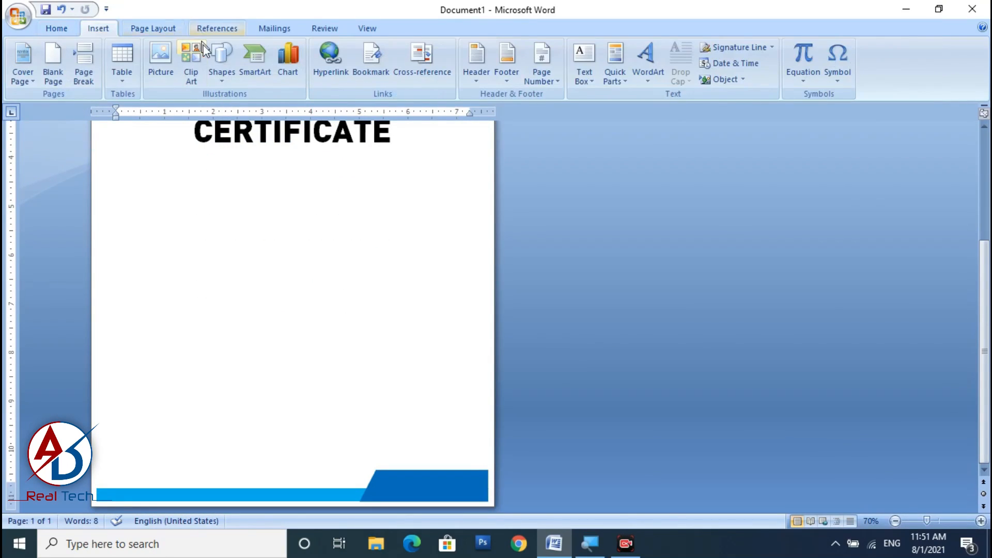
{"action": "left_click", "coordinate": [215, 62]}
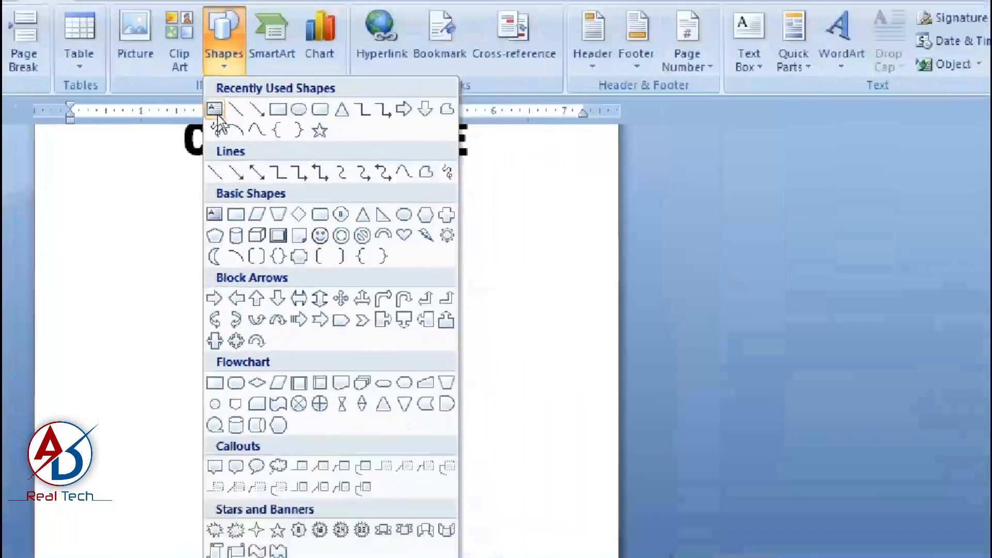
{"action": "left_click", "coordinate": [216, 112]}
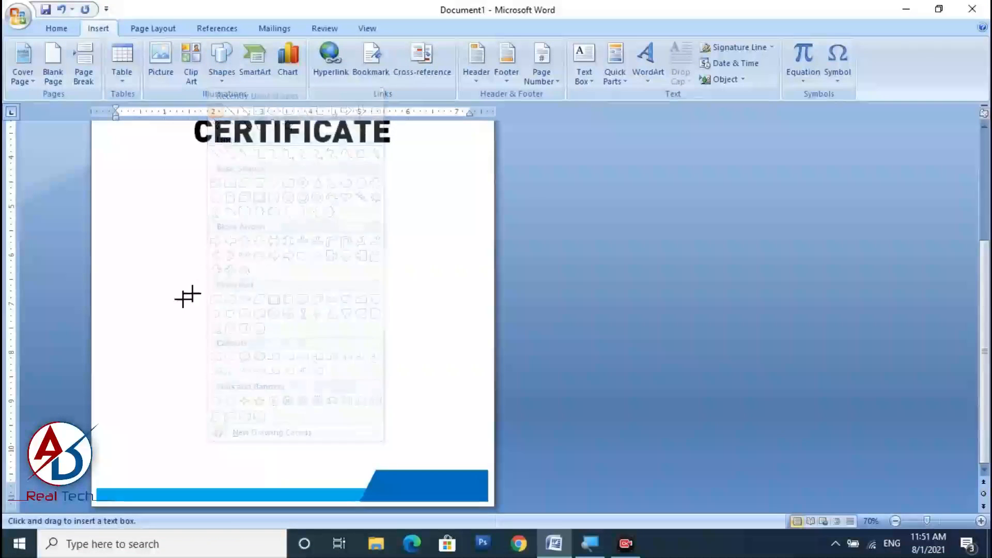
{"action": "mouse_move", "coordinate": [104, 188]}
{"action": "left_mouse_down"}
{"action": "mouse_move", "coordinate": [401, 372]}
{"action": "mouse_move", "coordinate": [470, 436]}
{"action": "mouse_move", "coordinate": [478, 431]}
{"action": "left_mouse_up"}
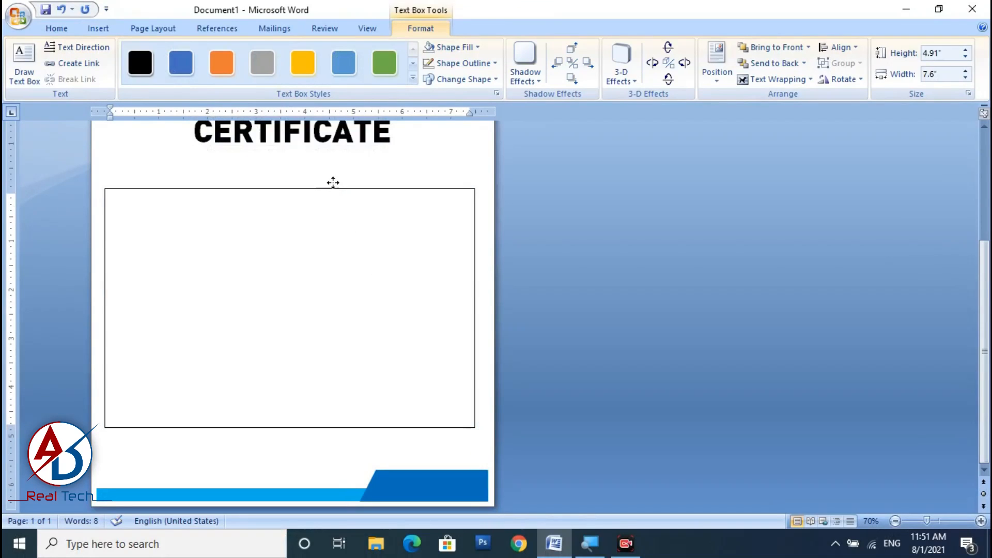
{"action": "left_click", "coordinate": [332, 185]}
Set the new text box to font size 14 with centered alignment and enter "This is to Certify that" as its first line
{"action": "left_click", "coordinate": [64, 30]}
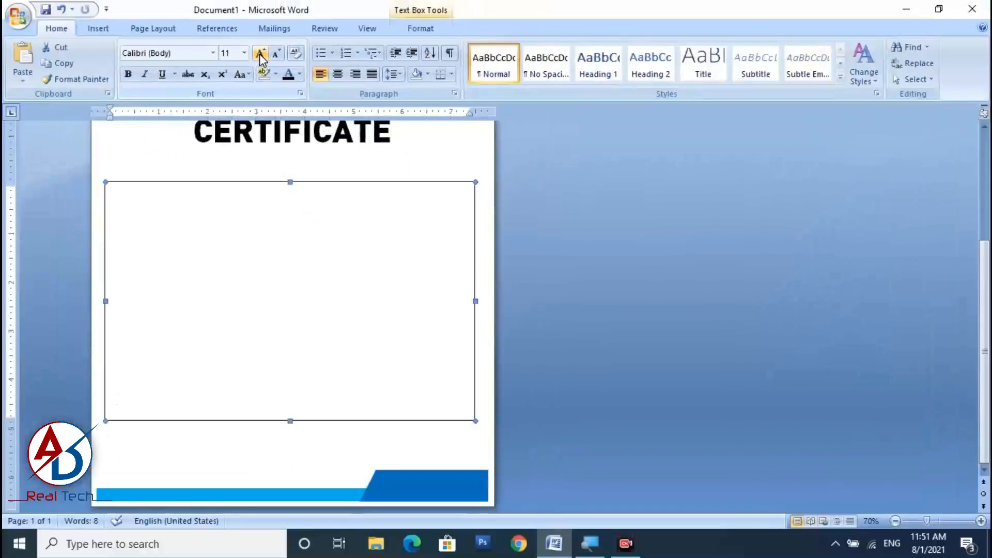
{"action": "left_click", "coordinate": [260, 53]}
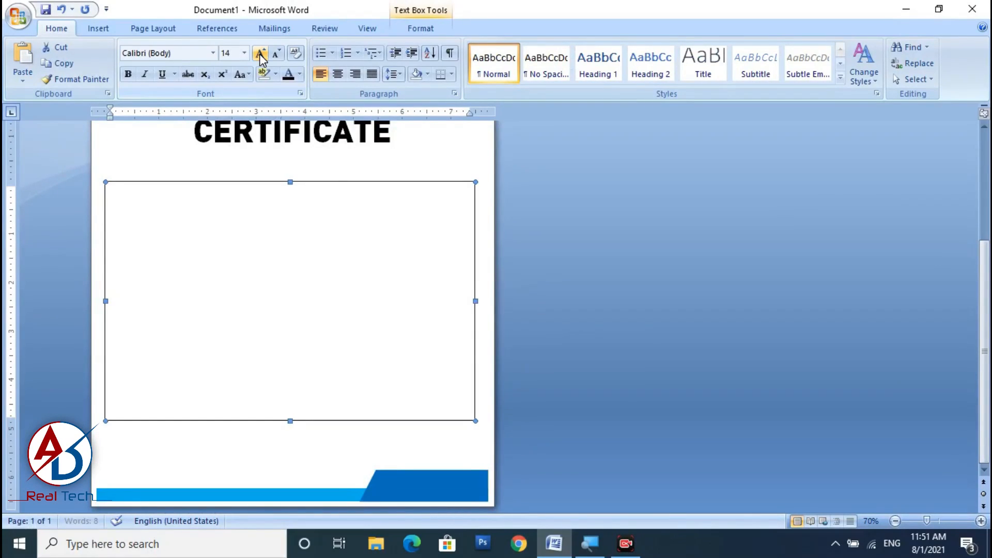
{"action": "left_click", "coordinate": [284, 211]}
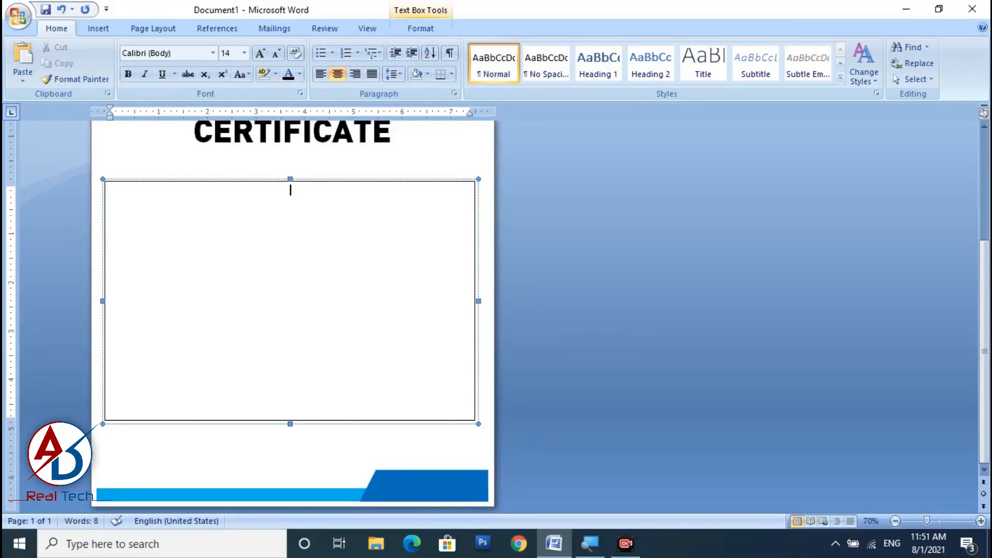
{"action": "type", "text": "tHIS is"}
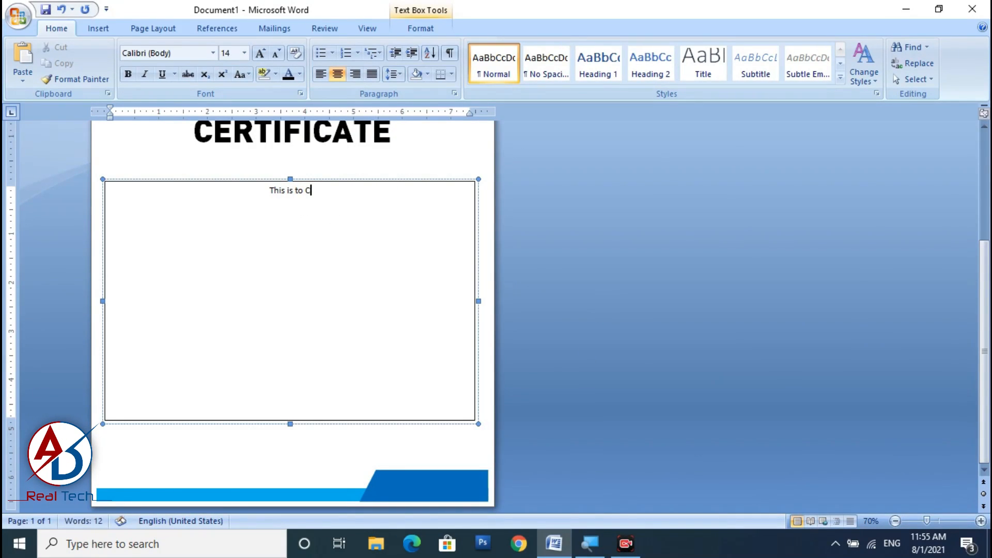
{"action": "type", "text": "to Certify that"}
Italicize the line "This is to Certify that" in the body text box
{"action": "key", "text": "ctrl+shift+Left"}
{"action": "key", "text": "ctrl+shift+Left"}
{"action": "key", "text": "ctrl+shift+Left"}
{"action": "key", "text": "ctrl+shift+Left"}
{"action": "key", "text": "ctrl+shift+Left"}
{"action": "left_click", "coordinate": [144, 74]}
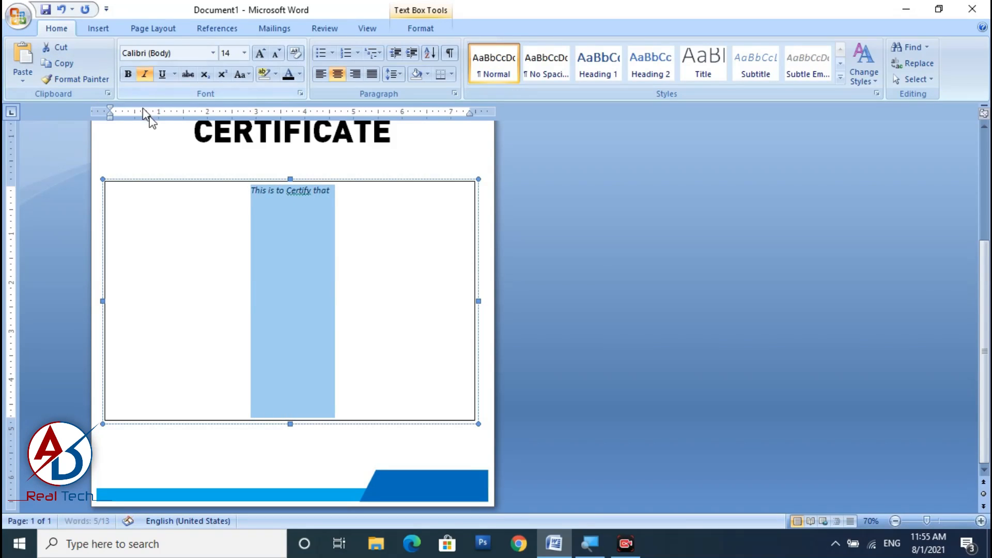